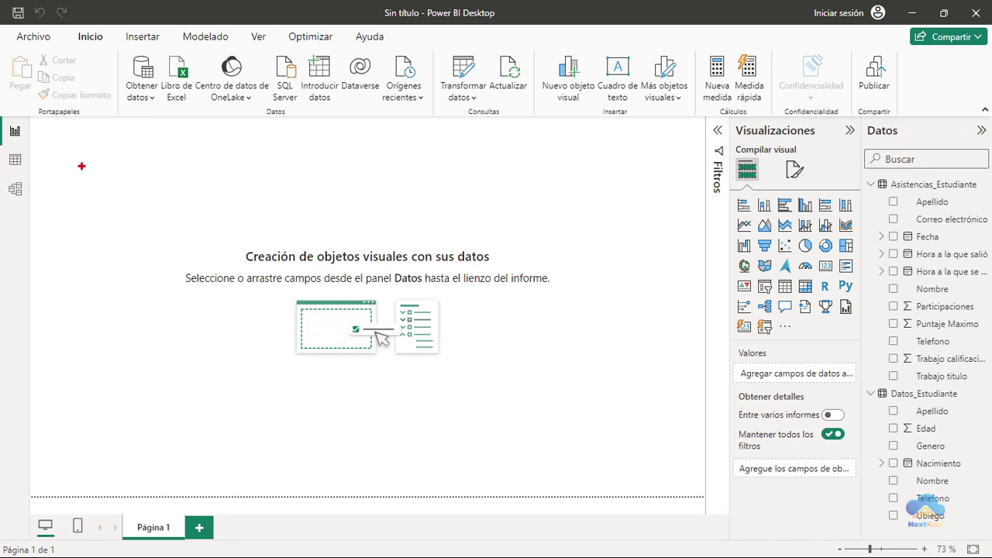
Step: Open the report page format options, showing Configuración del lienzo and Fondo del lienzo
left_click_drag(40, 128, 687, 446)
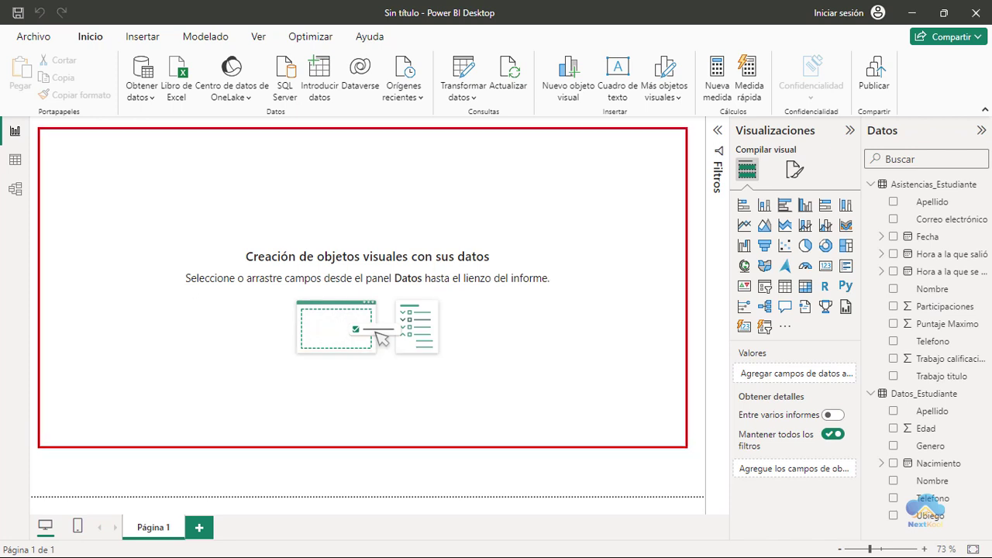
left_click_drag(775, 155, 820, 189)
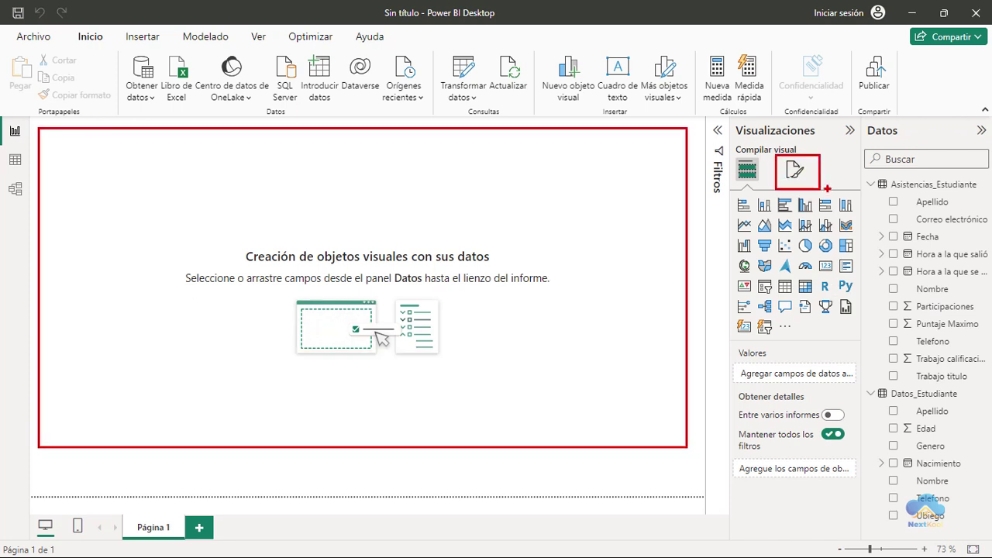
left_click(797, 174)
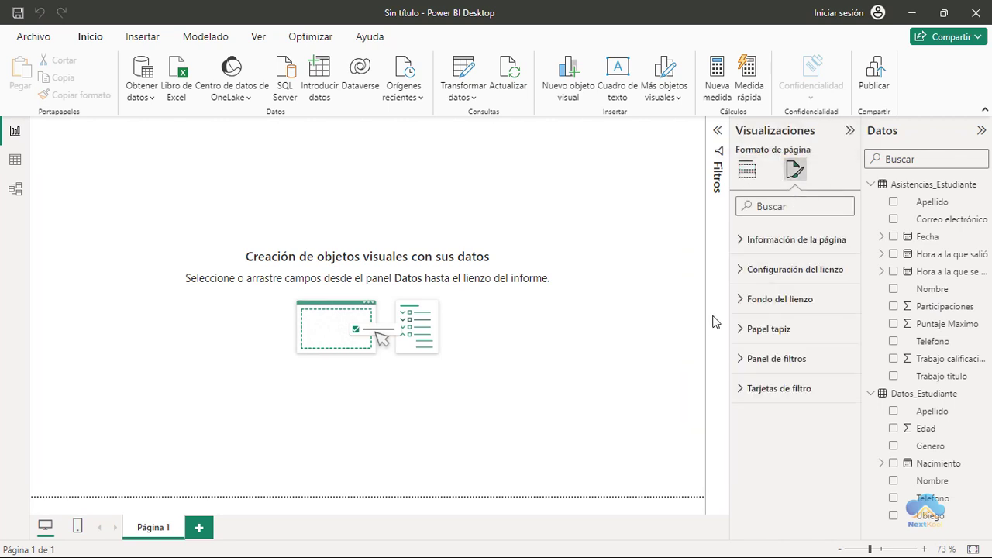
Step: Set fondo.png as the canvas background image at 0% transparency
left_click(741, 302)
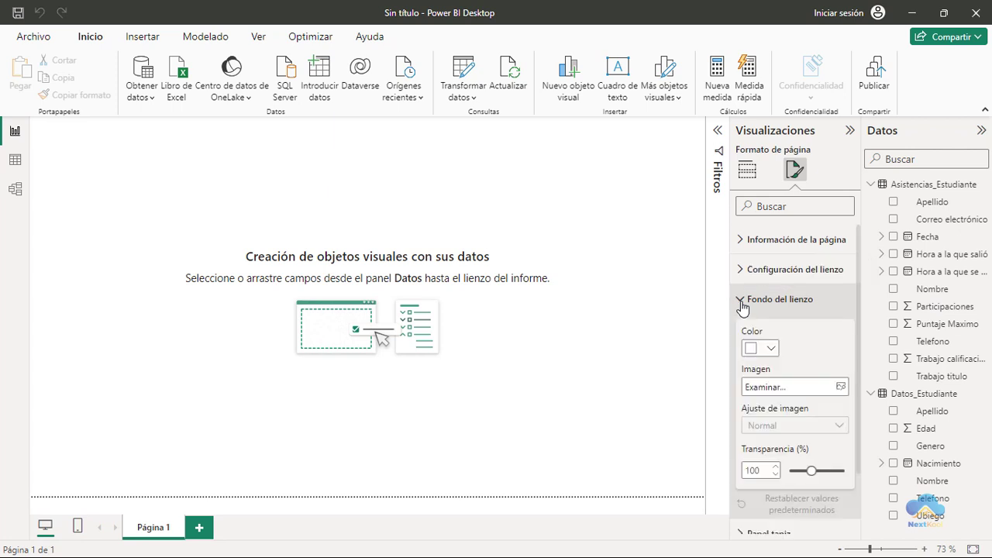
left_click(840, 388)
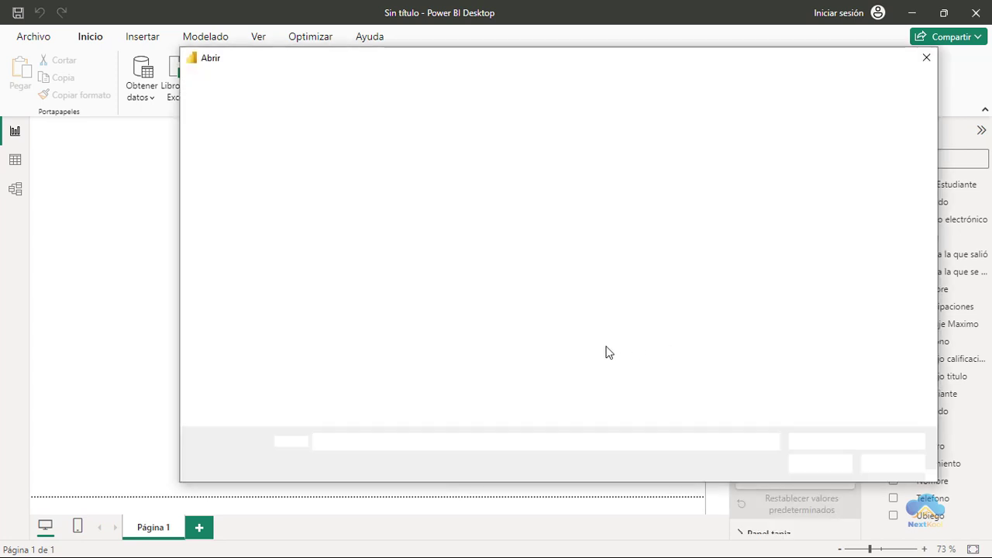
left_click(427, 180)
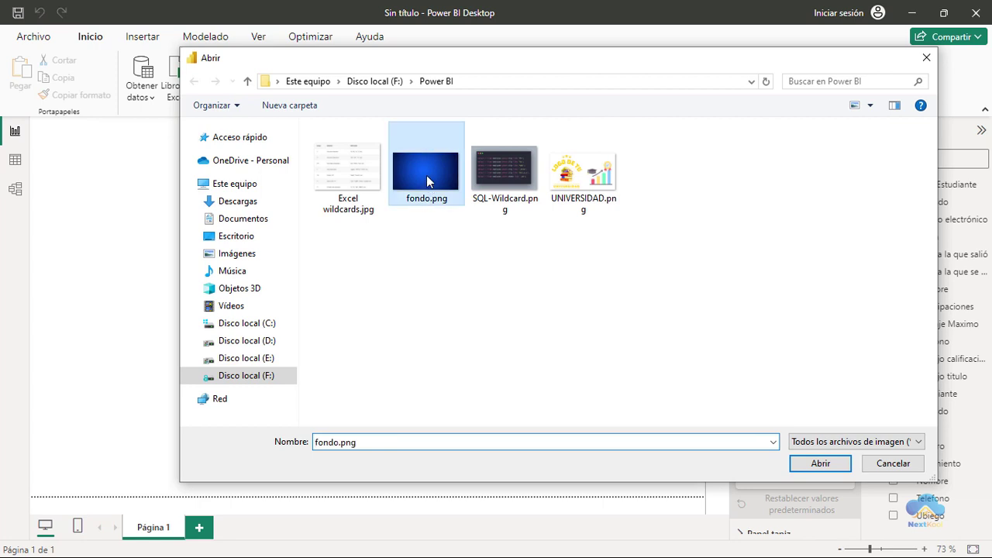
left_click(819, 464)
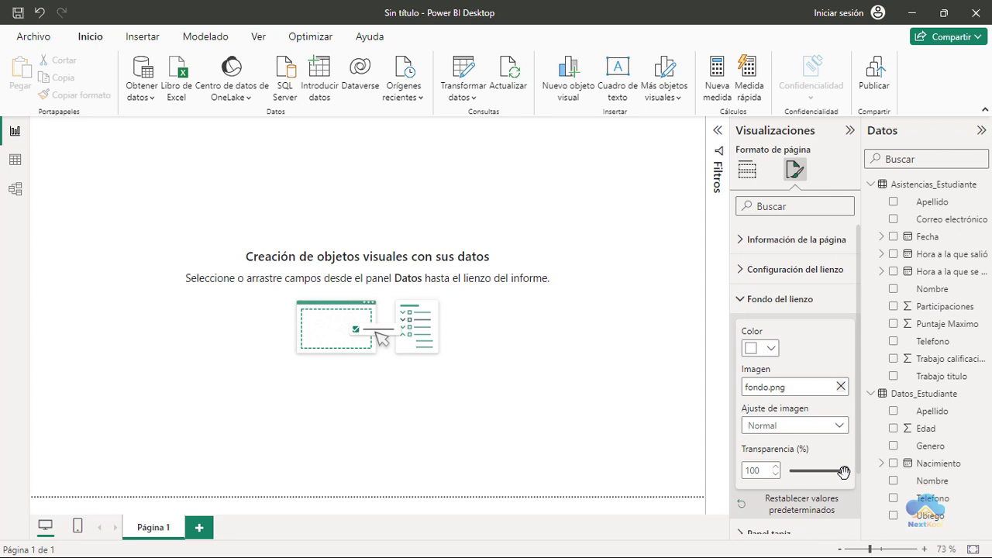
left_click_drag(843, 470, 784, 471)
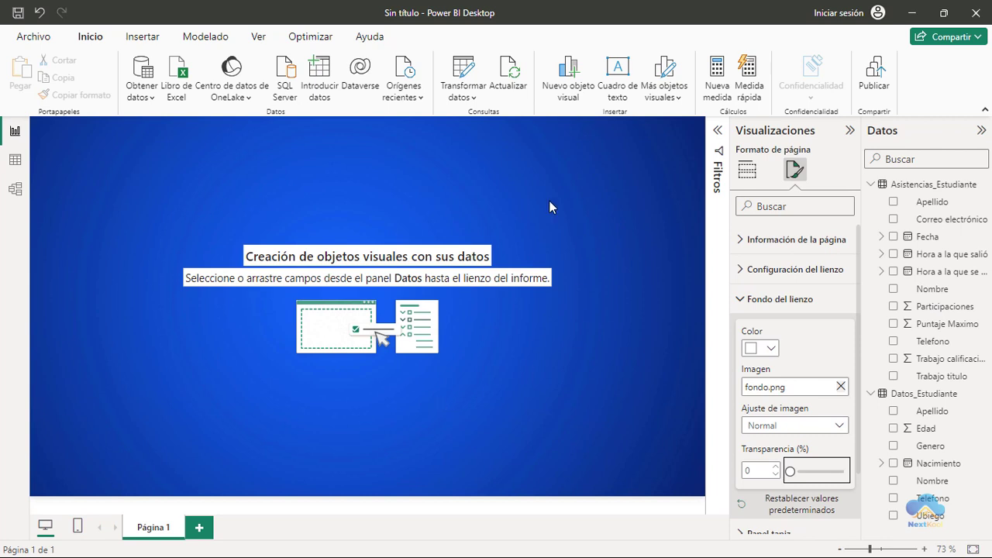
Step: Set the wallpaper colour to black
scroll(815, 381, "down", 2)
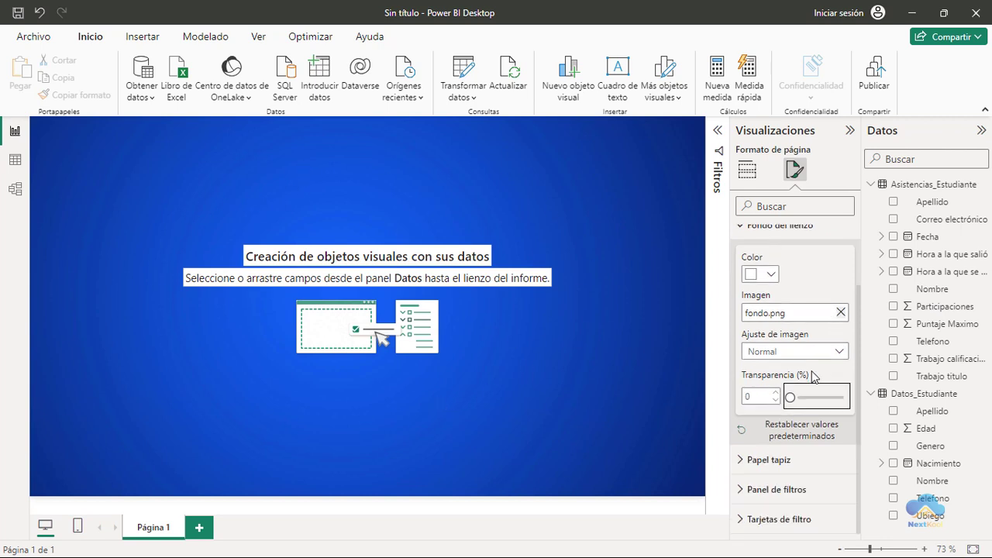
left_click(775, 460)
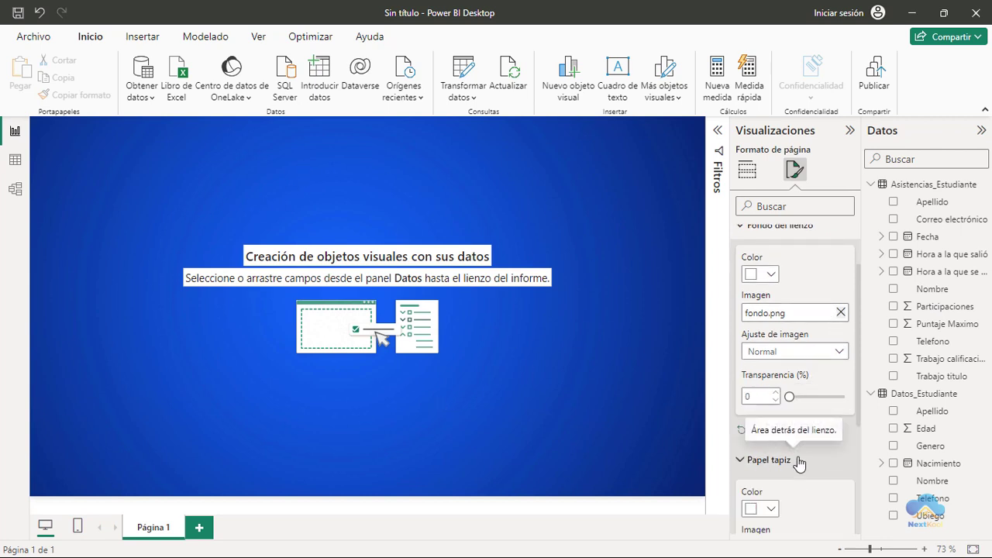
left_click(770, 369)
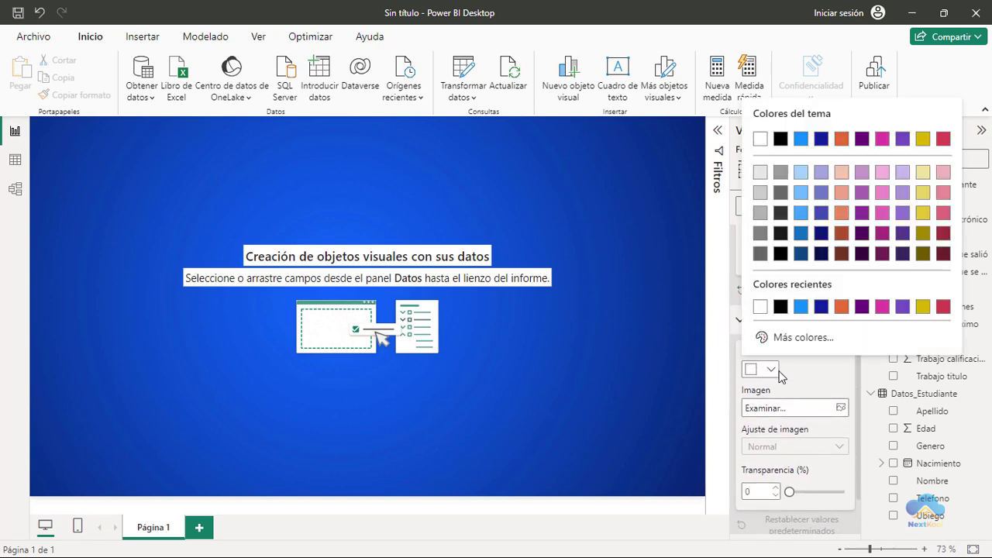
left_click(780, 308)
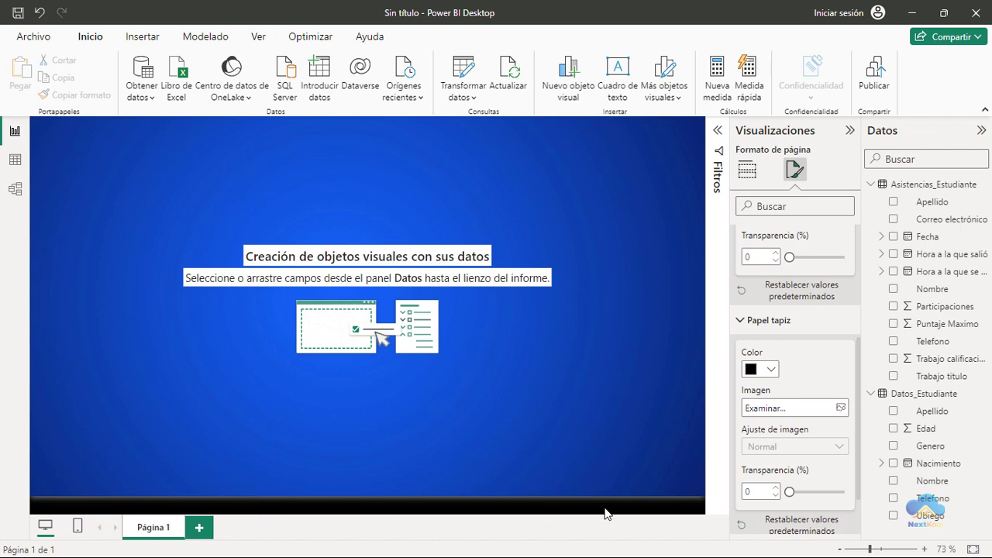
Step: Raise the canvas background image's transparency so the blue looks darker
scroll(791, 458, "up", 3)
scroll(790, 432, "up", 2)
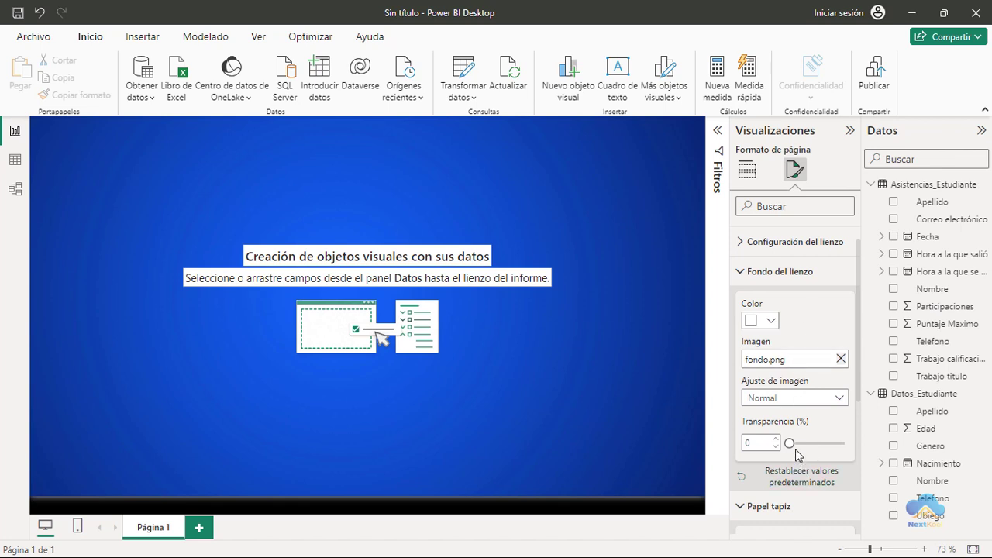
left_click_drag(789, 440, 825, 444)
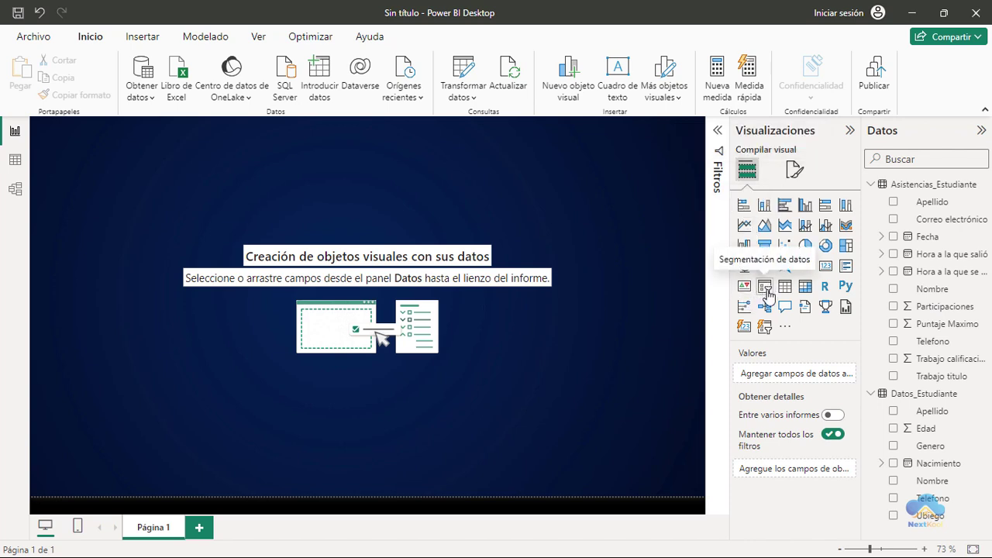
Step: Add an empty slicer and position it near the left edge, partway down the canvas
left_click(764, 288)
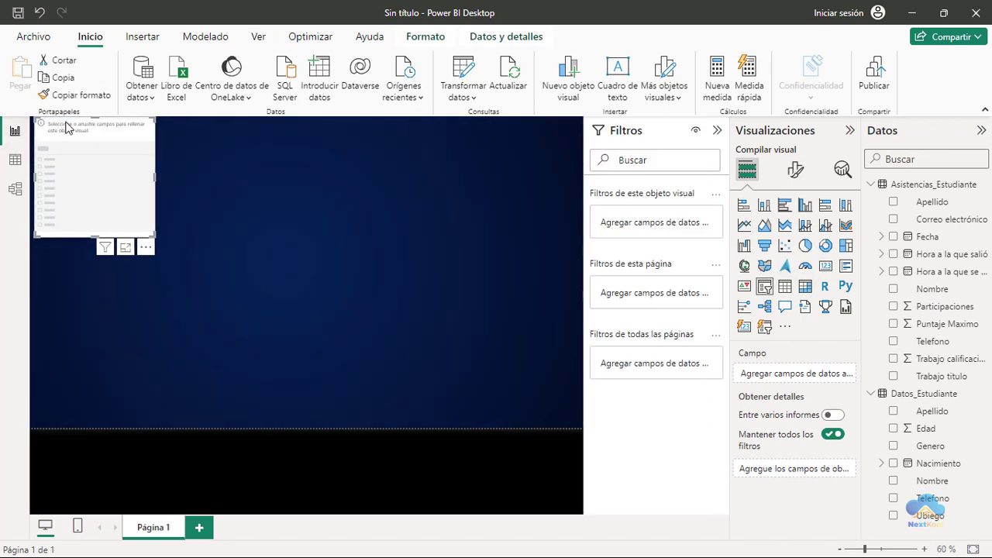
left_click_drag(73, 131, 91, 232)
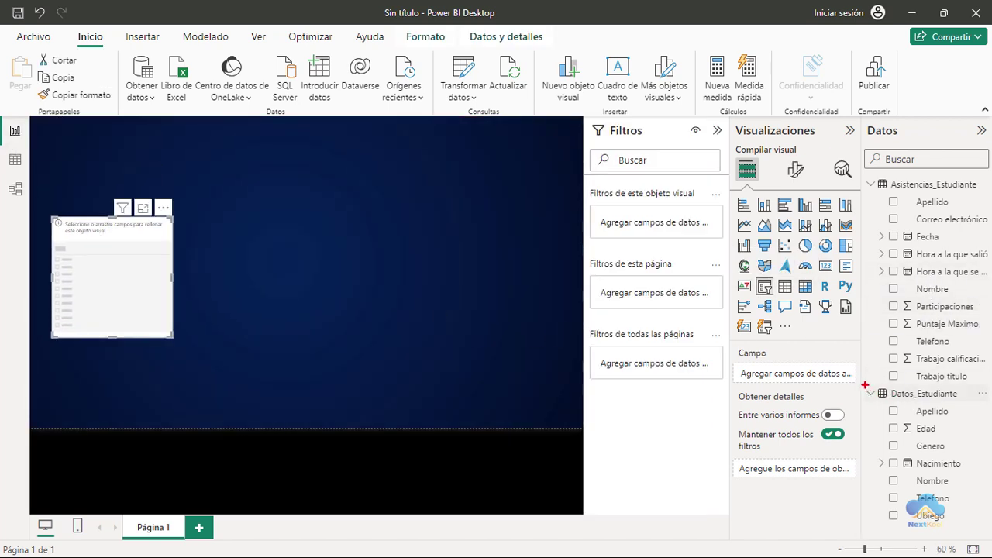
left_click_drag(865, 385, 975, 527)
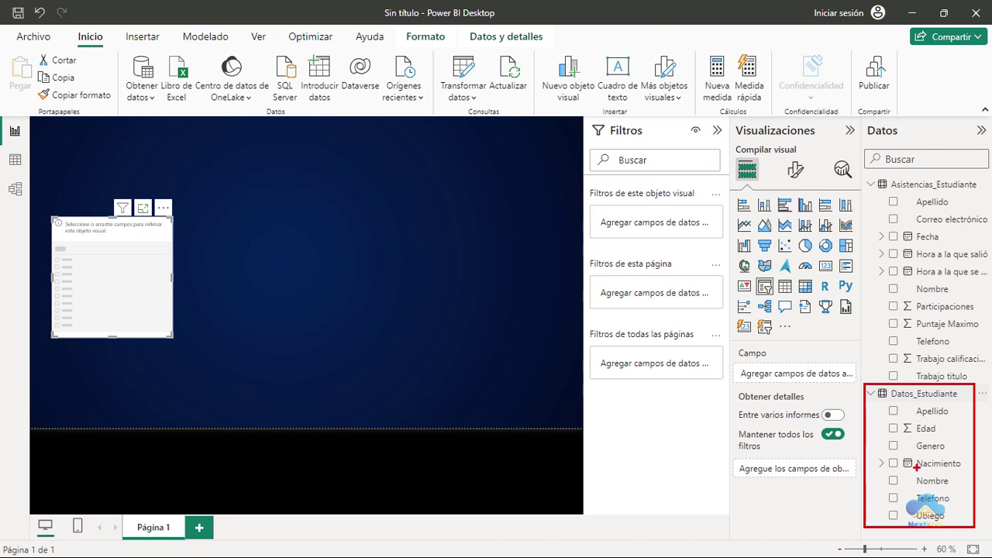
left_click_drag(865, 172, 989, 316)
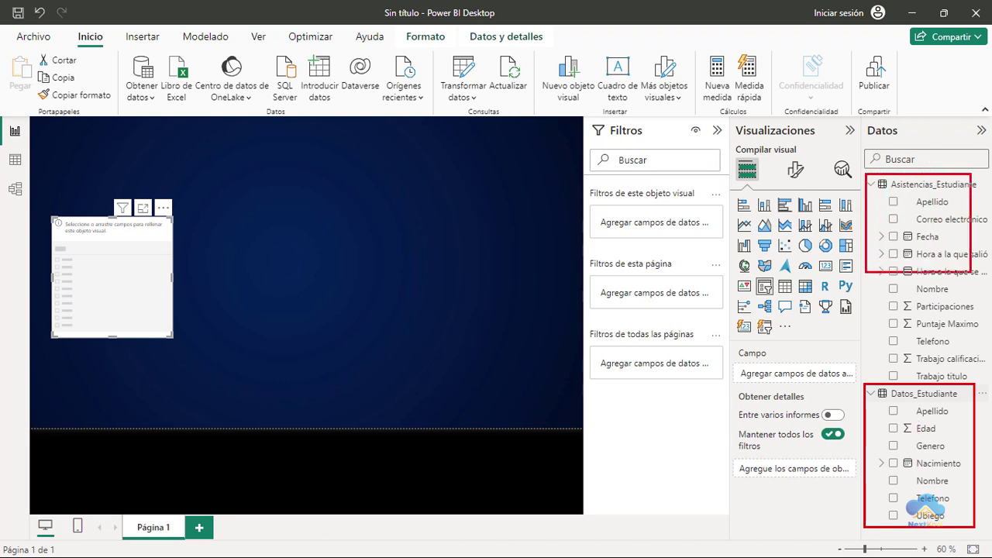
left_click_drag(911, 289, 853, 249)
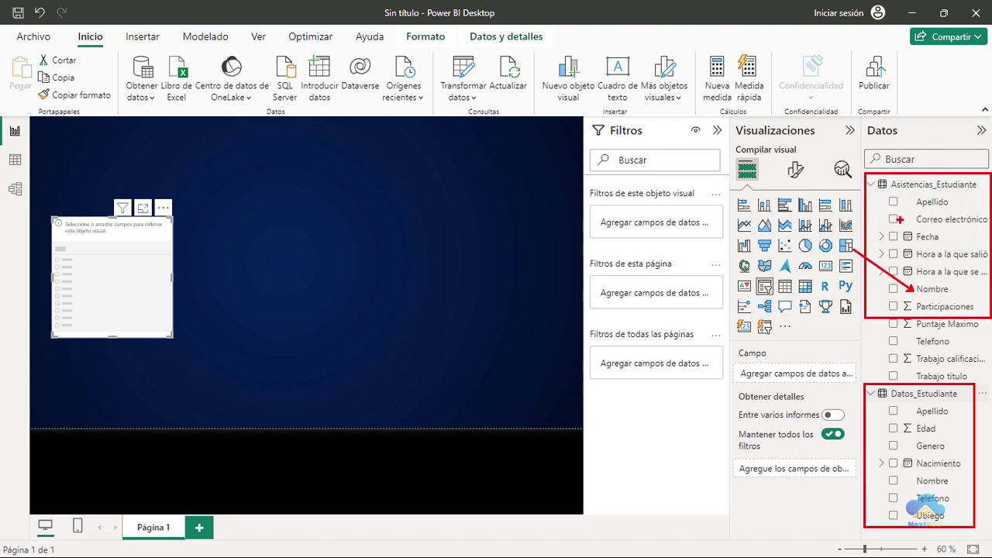
left_click_drag(908, 205, 835, 154)
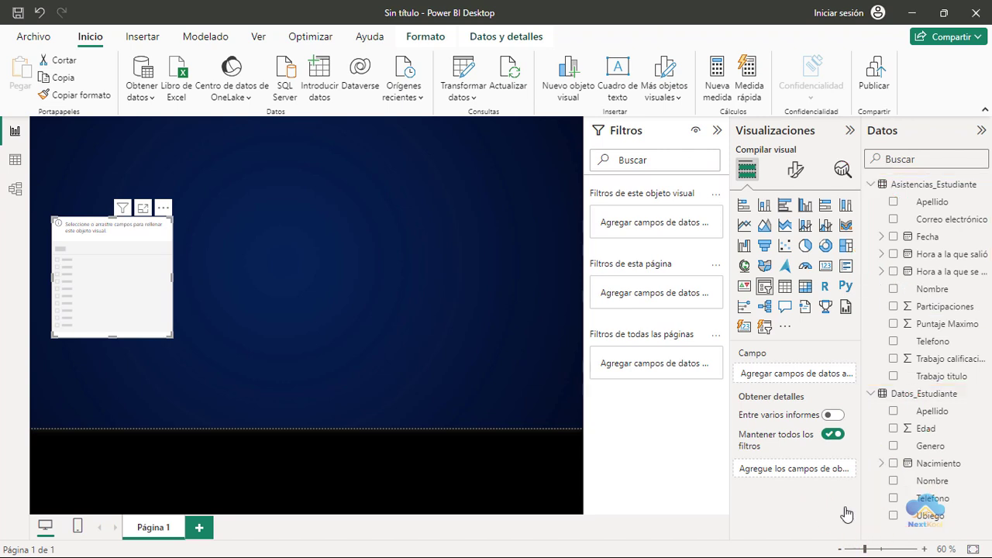
Step: Put Datos_Estudiante's Nombre field in the slicer and stretch it taller to show every name
mouse_move(930, 481)
left_mouse_down()
mouse_move(207, 301)
mouse_move(125, 268)
left_mouse_up()
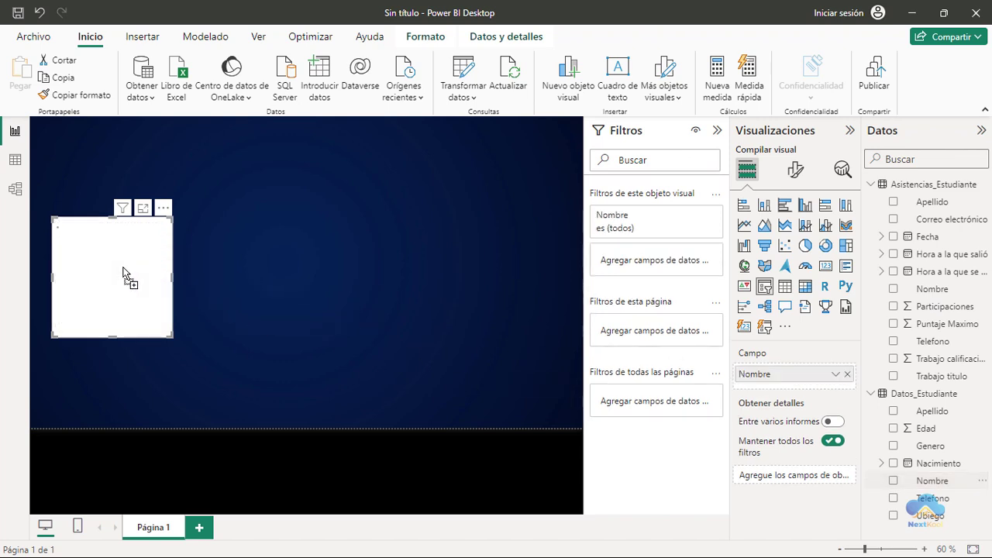
left_click_drag(111, 371, 110, 388)
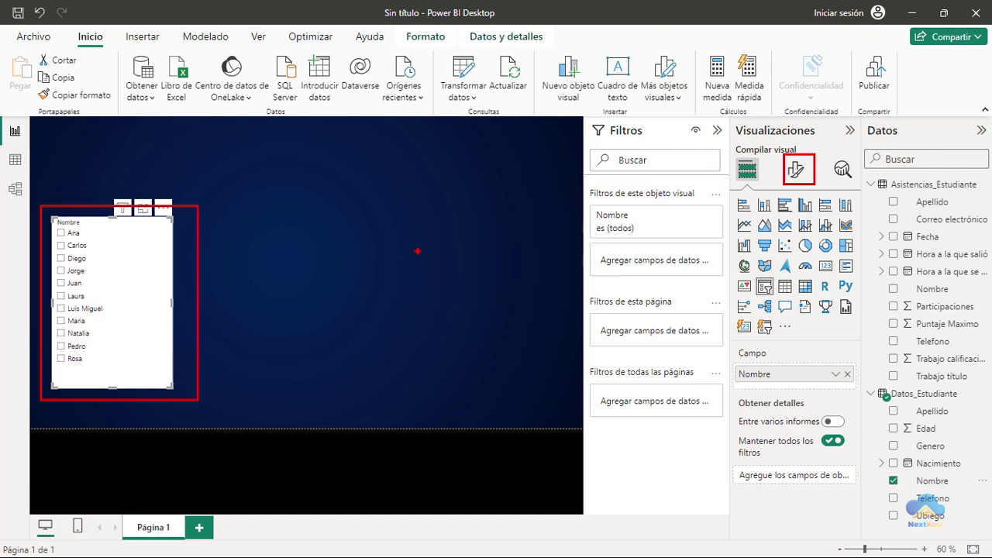
Step: Hide the slicer's Nombre header
left_click(795, 169)
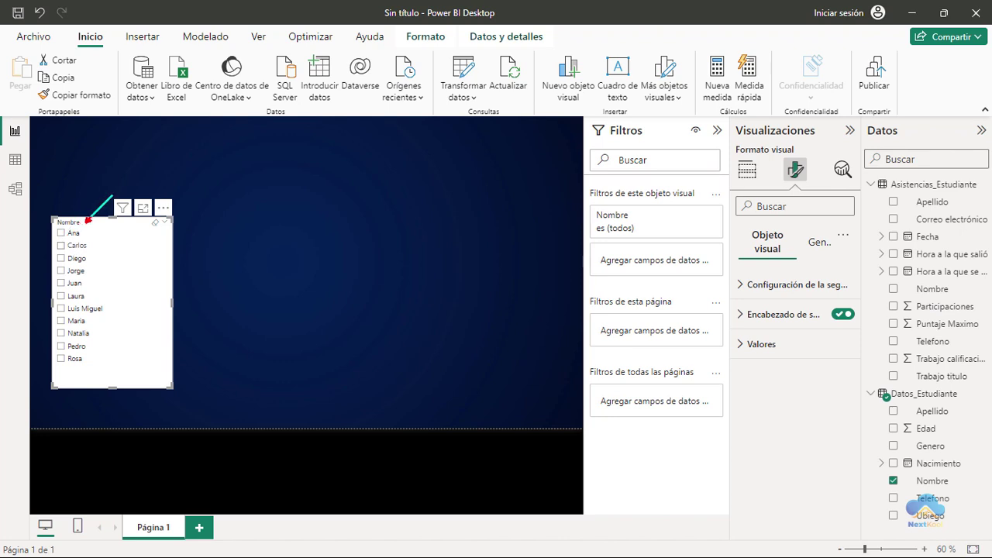
left_click_drag(83, 223, 124, 179)
key("Escape")
left_click(842, 314)
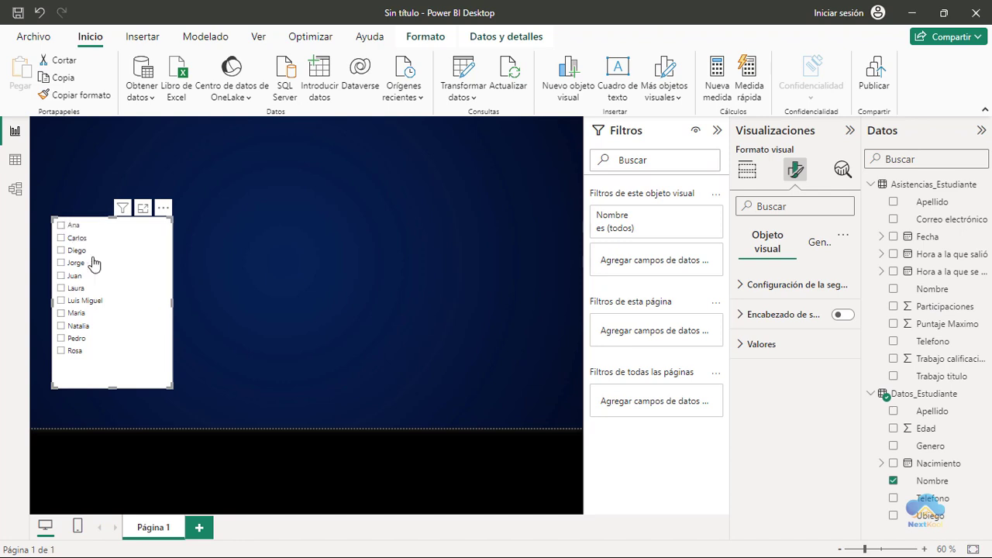
Step: Make the slicer's names bold orange-red and collapse the Datos pane
left_click(742, 346)
scroll(798, 450, "down", 1)
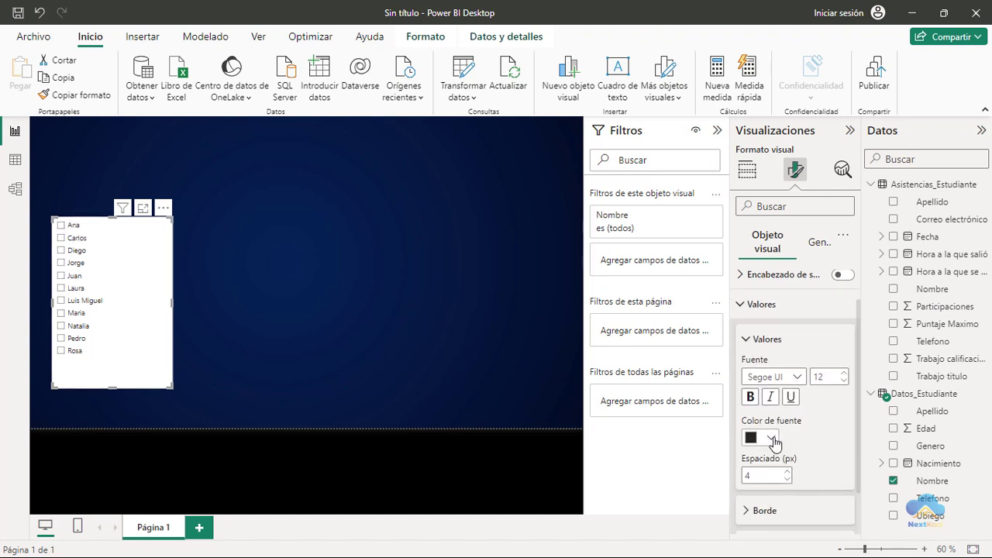
left_click(771, 438)
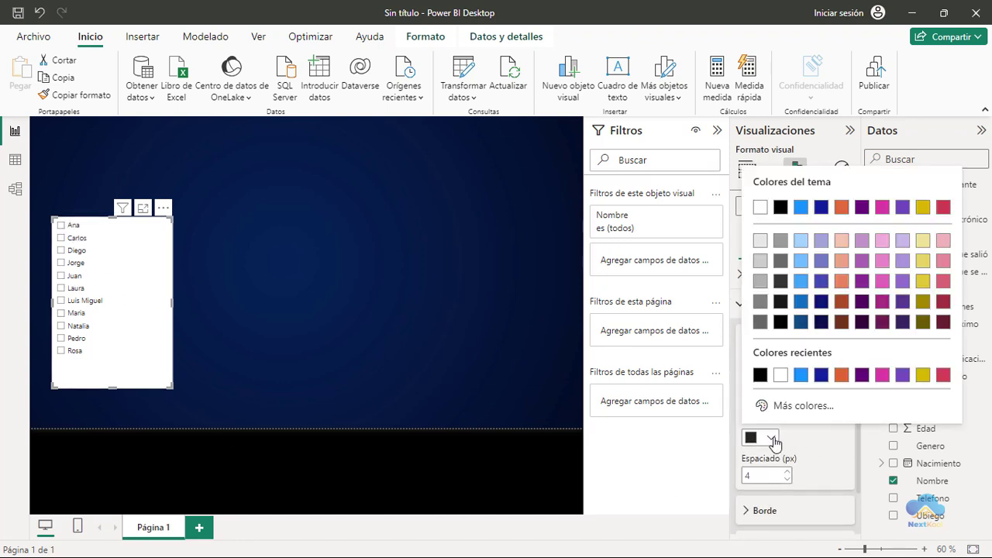
left_click(841, 375)
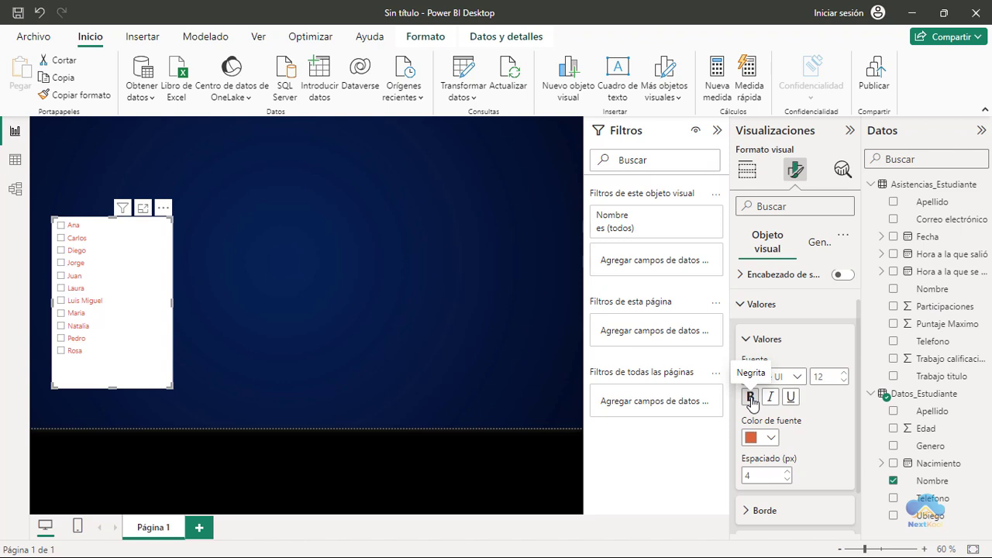
left_click(750, 397)
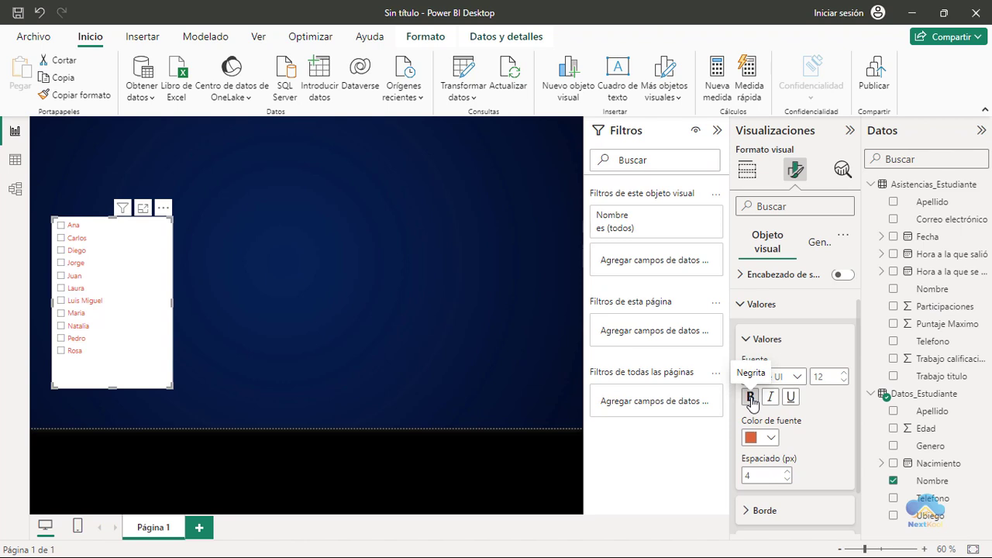
left_click(753, 306)
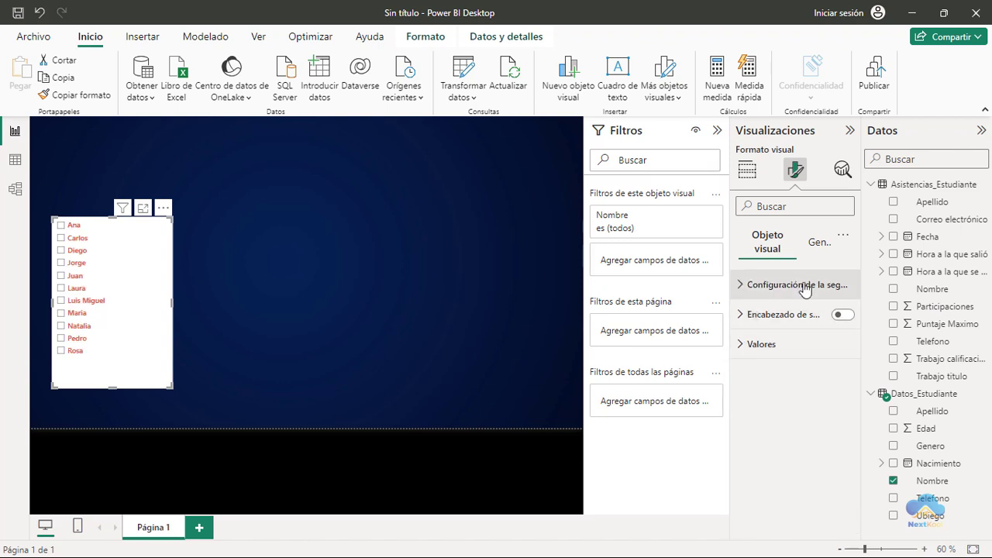
left_click(980, 130)
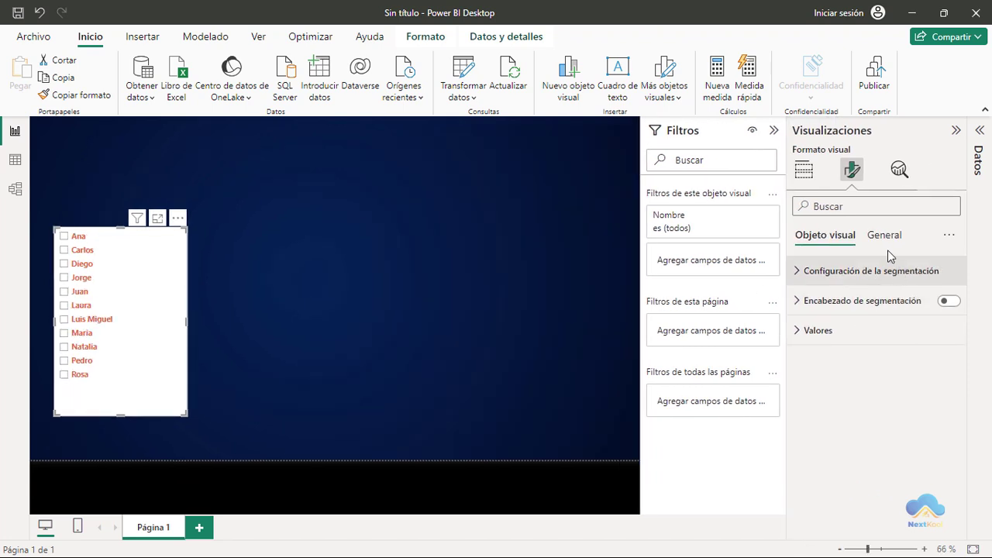
Step: Collapse Filtros and turn on a slicer title reading ESTUDIANTES
left_click(773, 131)
left_click(883, 236)
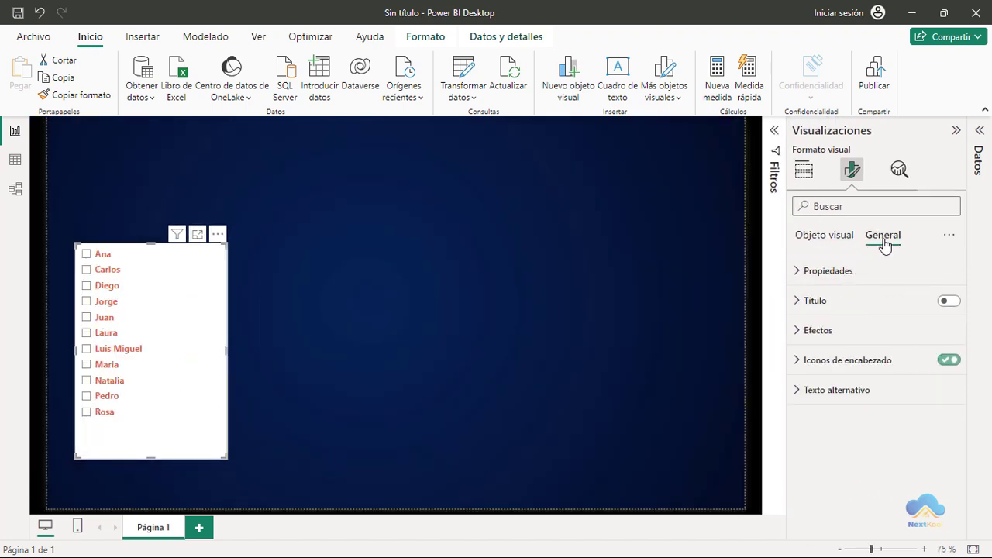
left_click(947, 303)
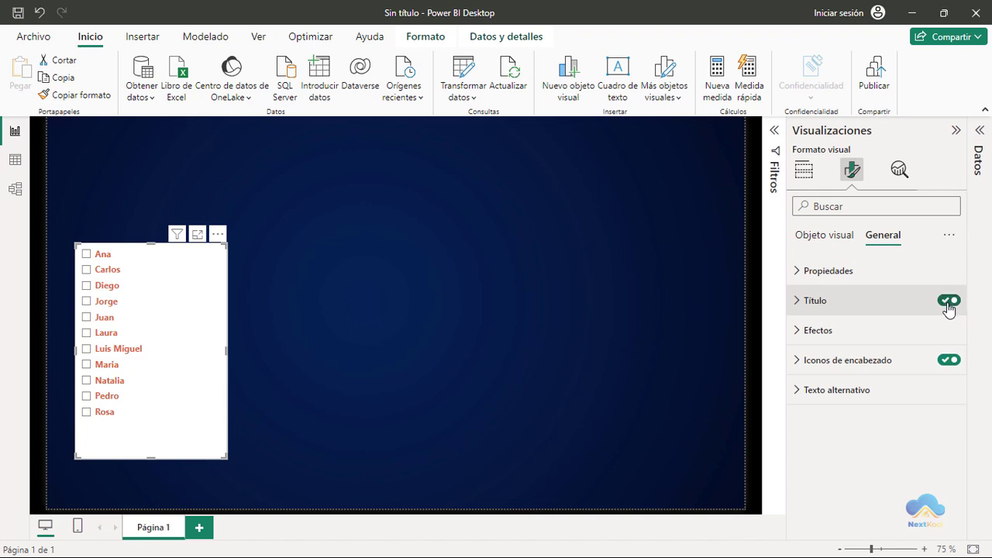
left_click(799, 302)
left_click(820, 375)
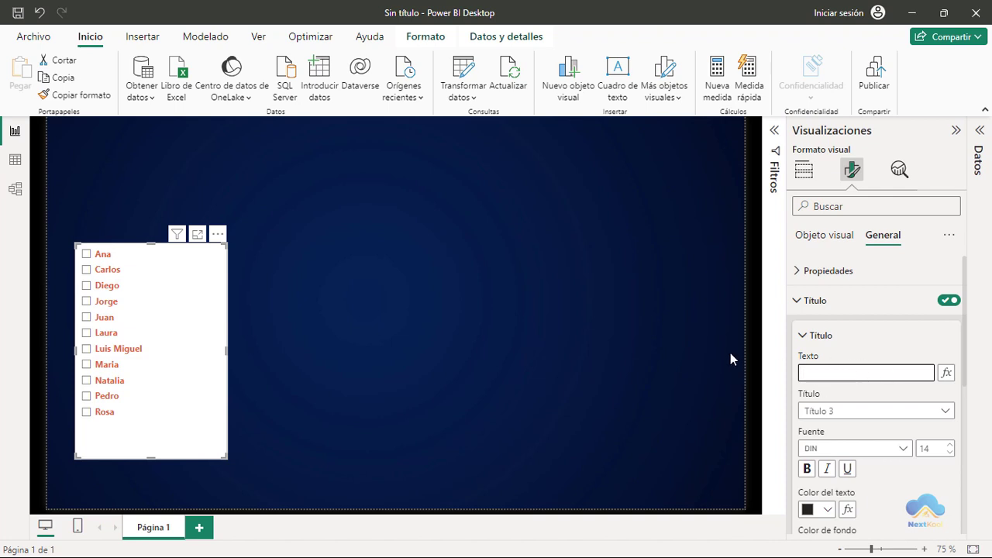
type("ESTU")
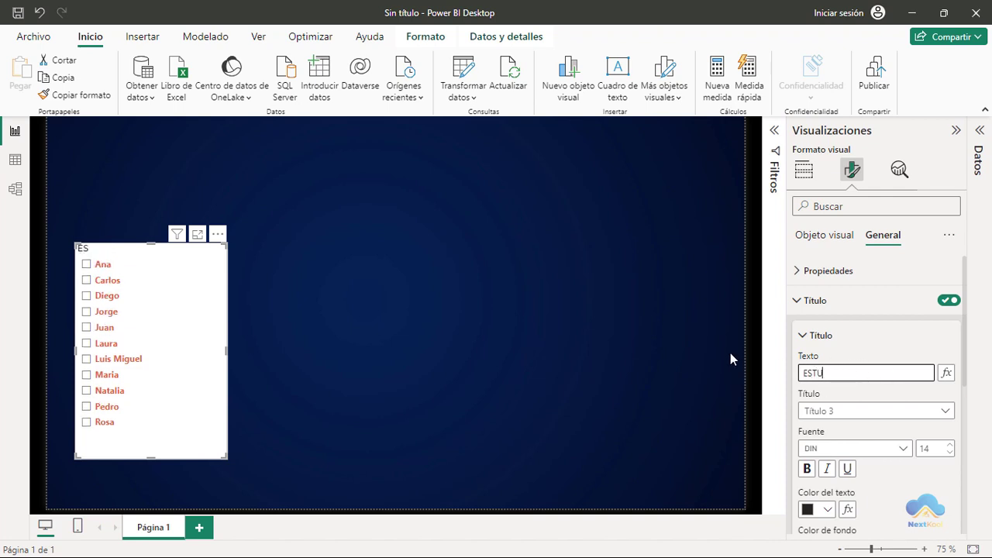
type("DIANTES")
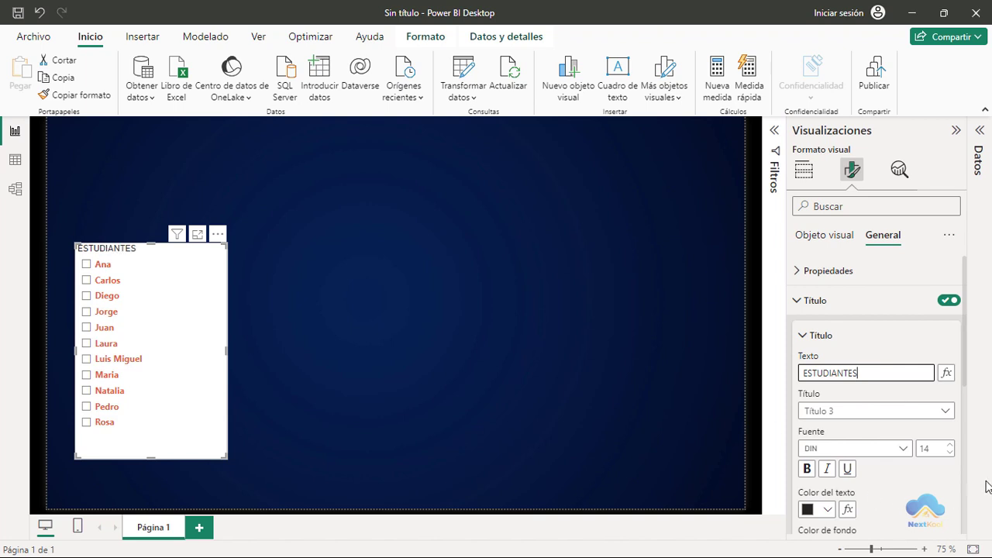
Step: Colour the title text yellow with the custom colour picker
scroll(891, 433, "down", 1)
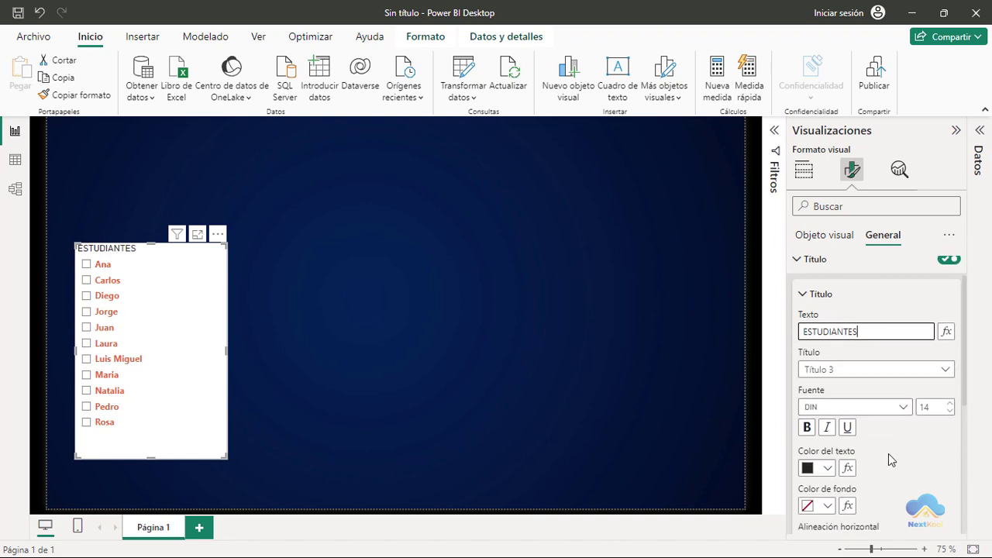
left_click(826, 469)
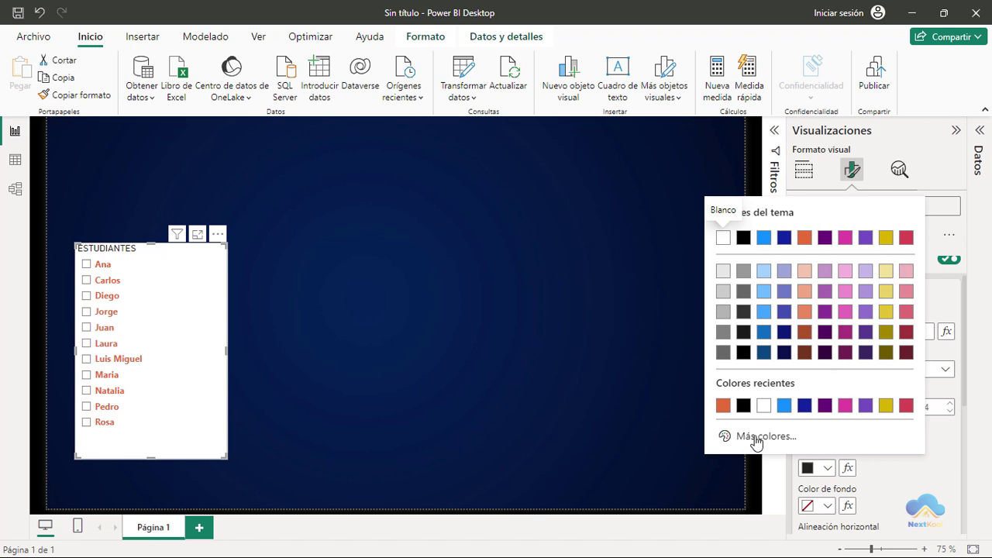
left_click(787, 439)
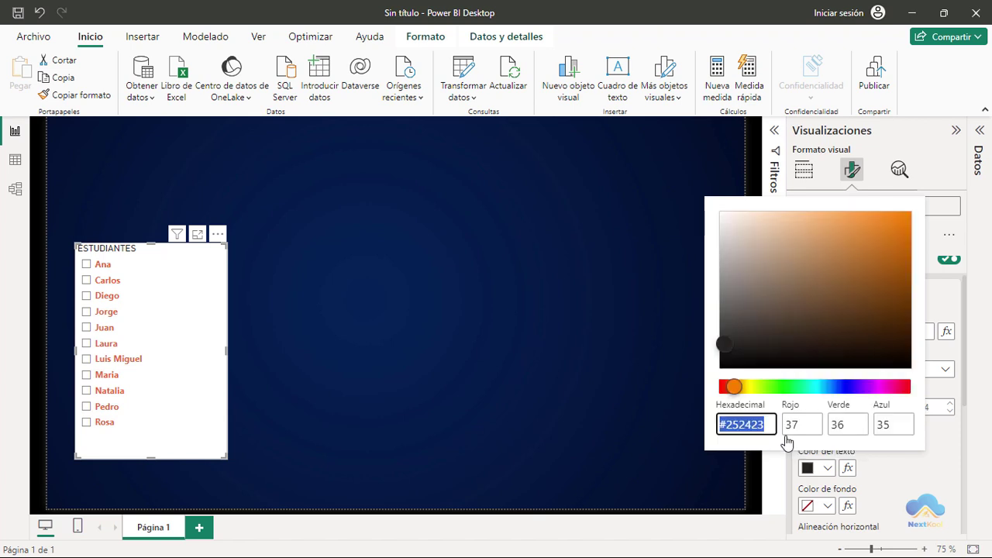
left_click_drag(723, 348, 880, 216)
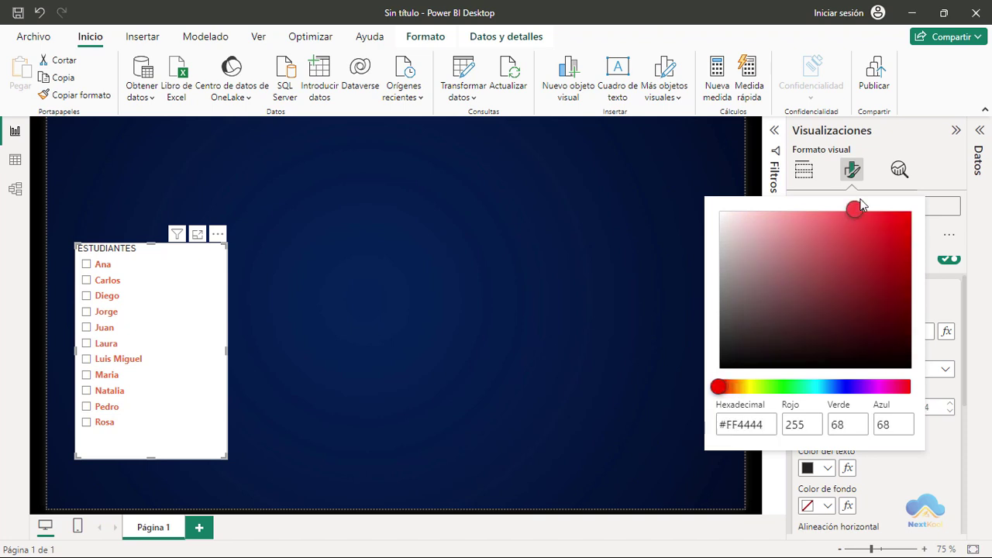
left_click_drag(718, 387, 749, 392)
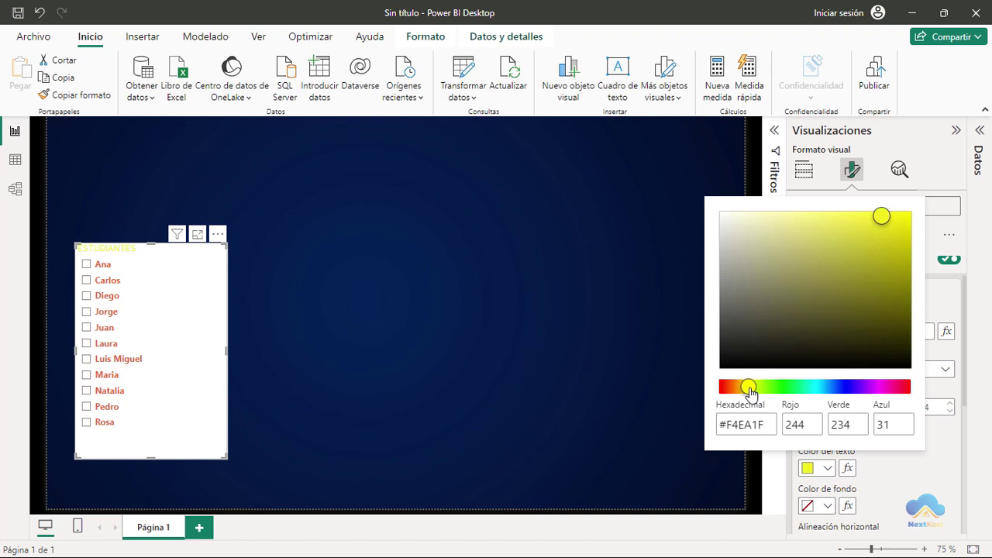
left_click(925, 476)
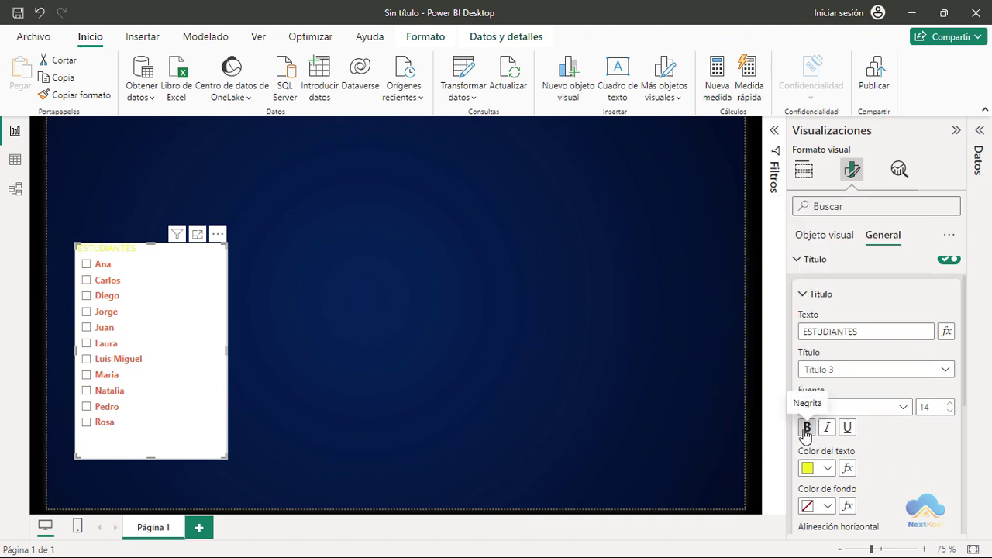
Step: Switch off the slicer's Fondo under Efectos so it sits on the dark blue page
scroll(875, 388, "up", 1)
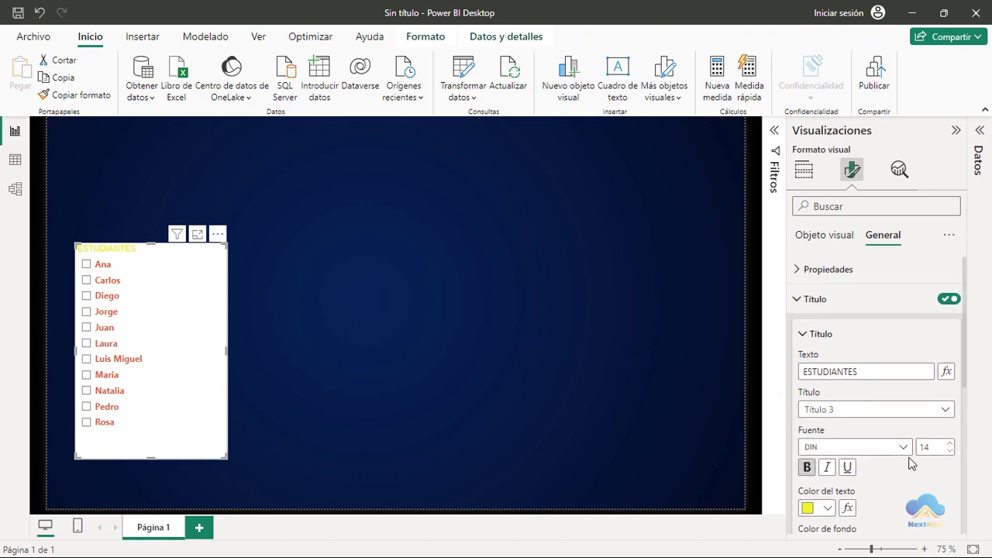
left_click(807, 305)
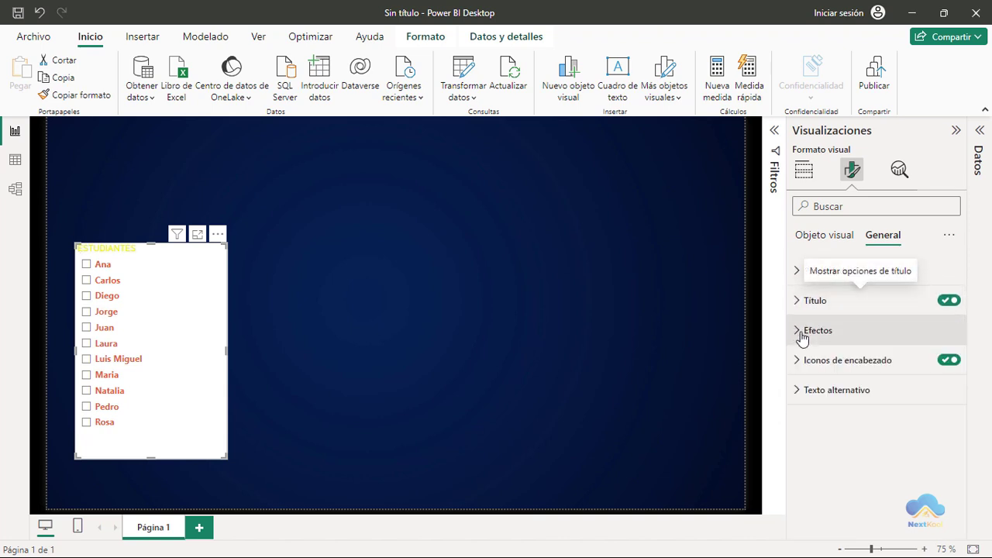
left_click(800, 333)
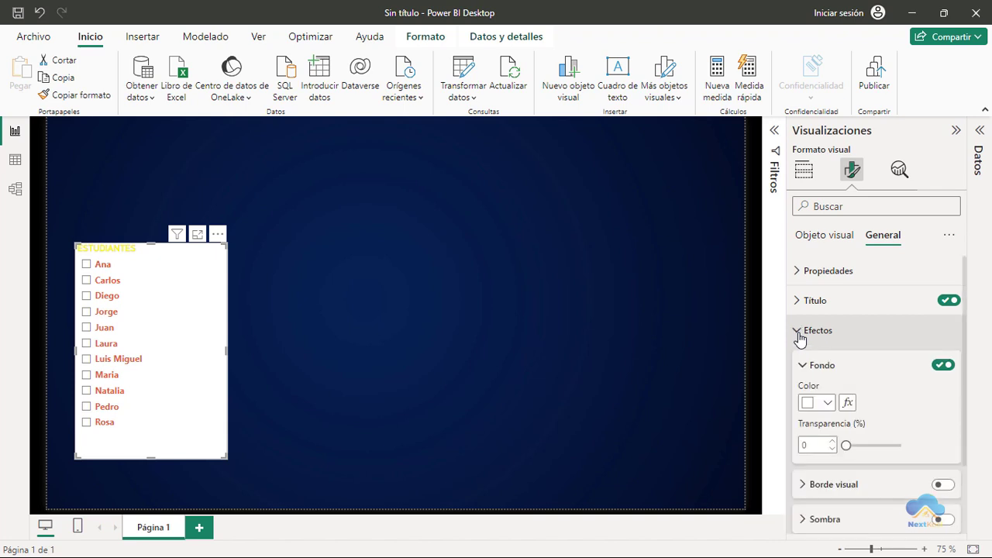
left_click(942, 367)
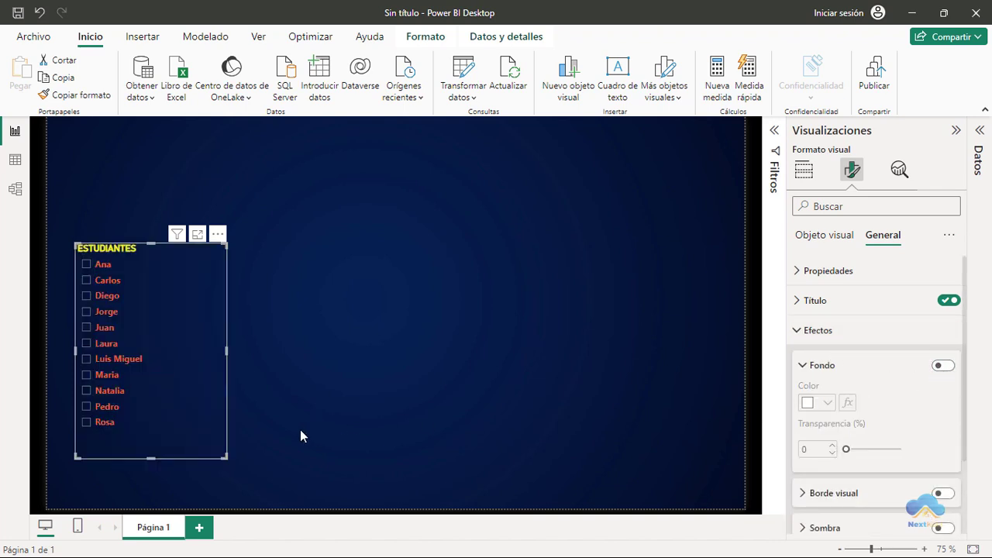
Step: Reselect the slicer and turn on its visual border under Efectos
left_click(264, 214)
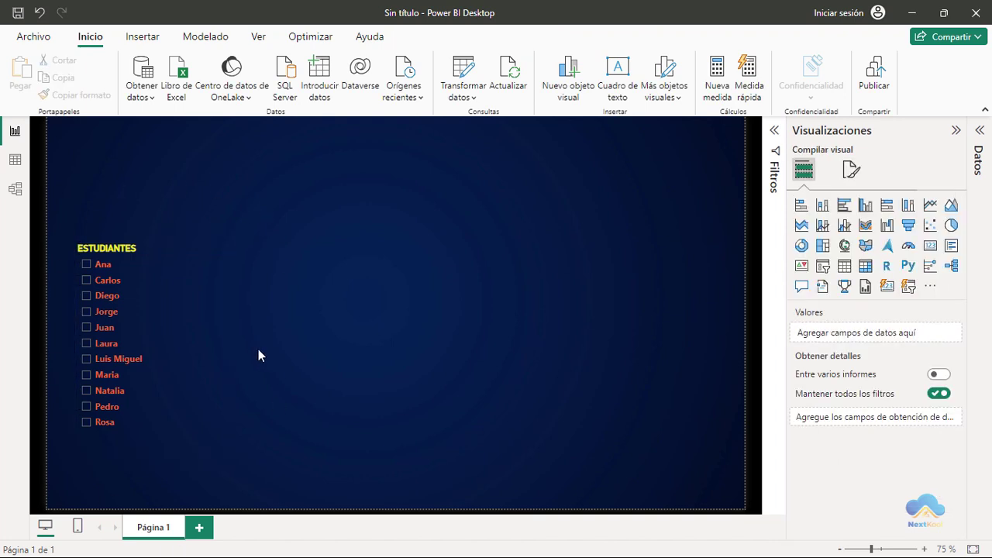
left_click(163, 448)
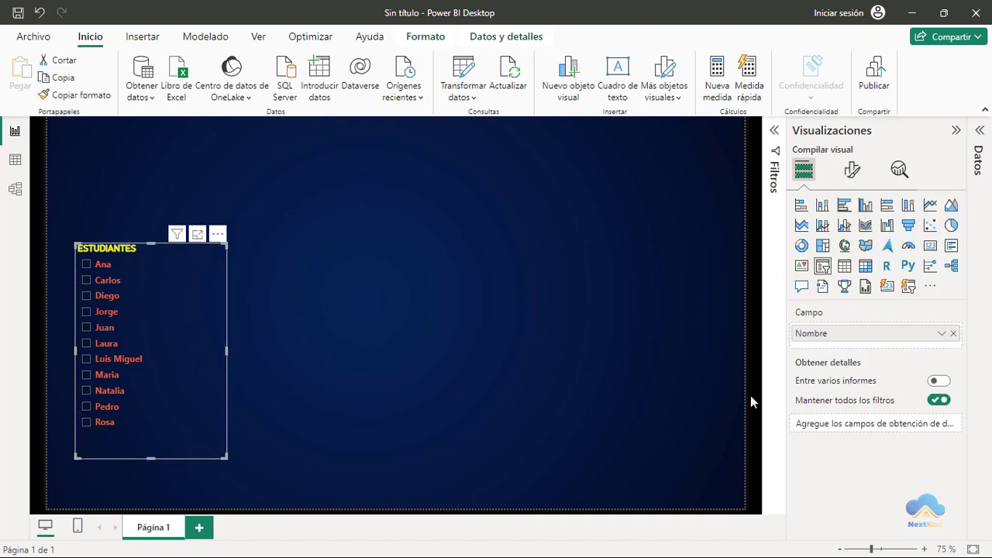
left_click(852, 170)
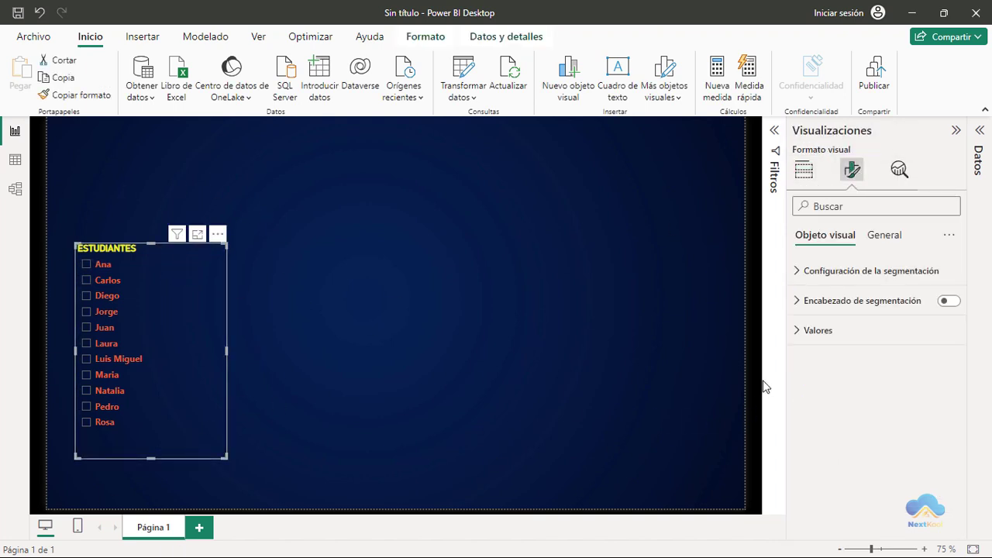
left_click(887, 235)
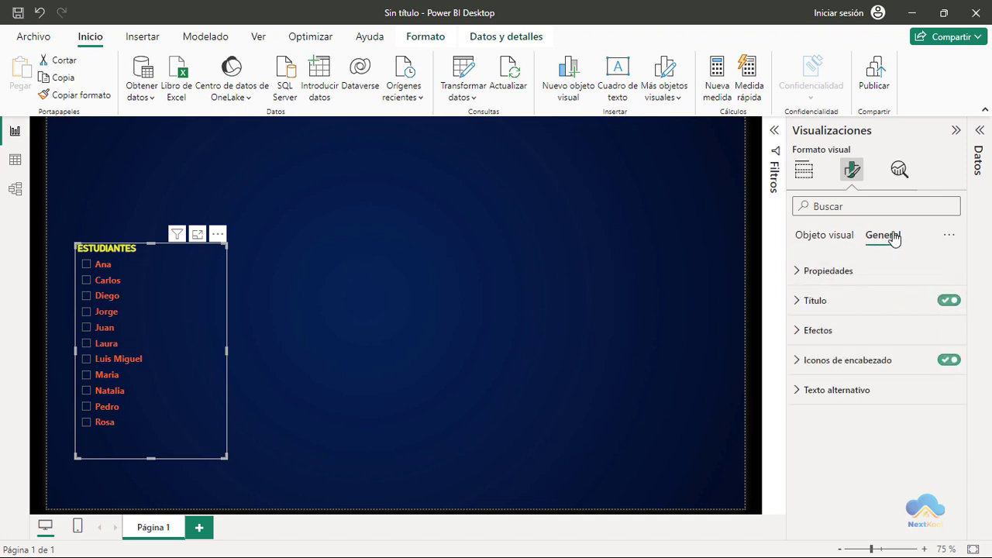
left_click(833, 338)
scroll(875, 387, "down", 2)
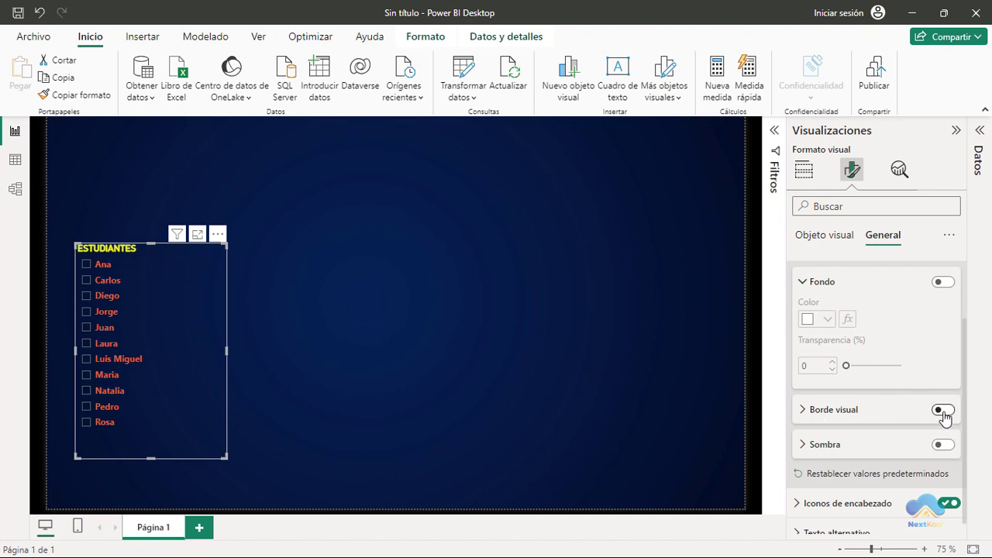
left_click(943, 411)
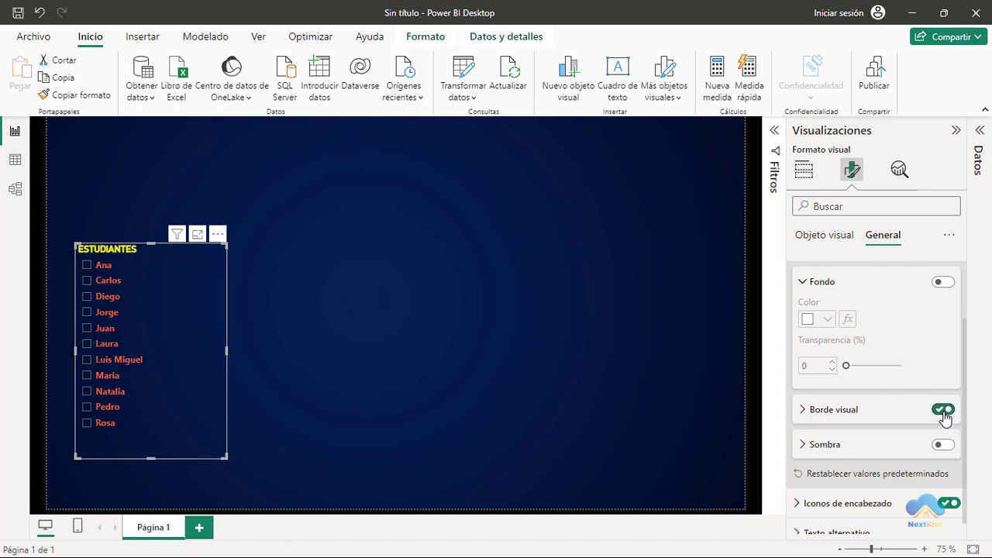
left_click(804, 411)
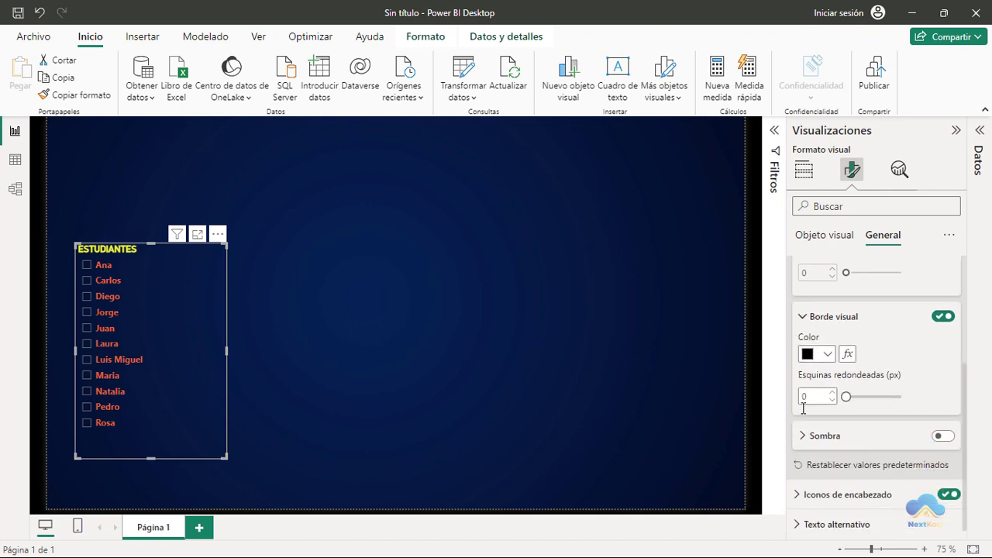
Step: Make the border blue #118DFF with corners rounded to 15 px
left_click(827, 350)
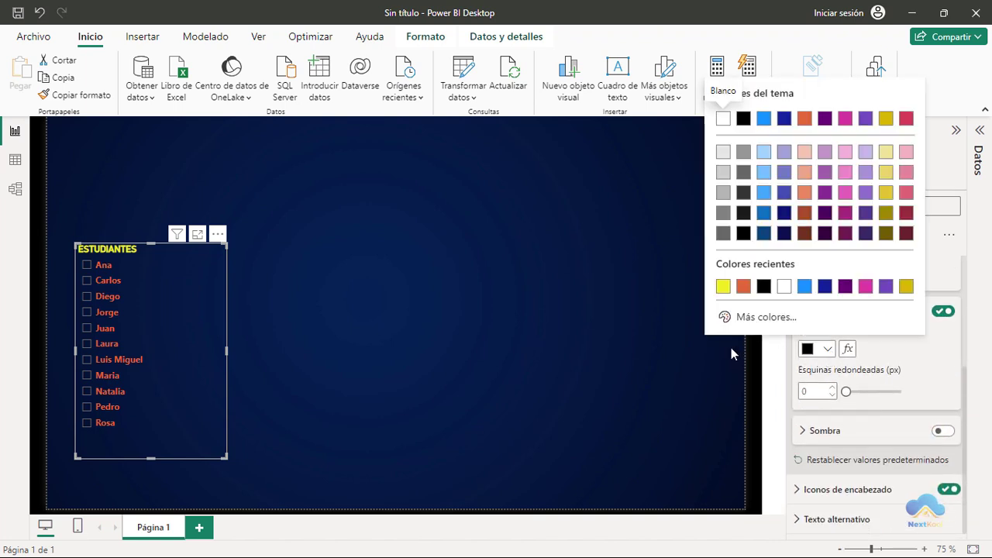
left_click(806, 286)
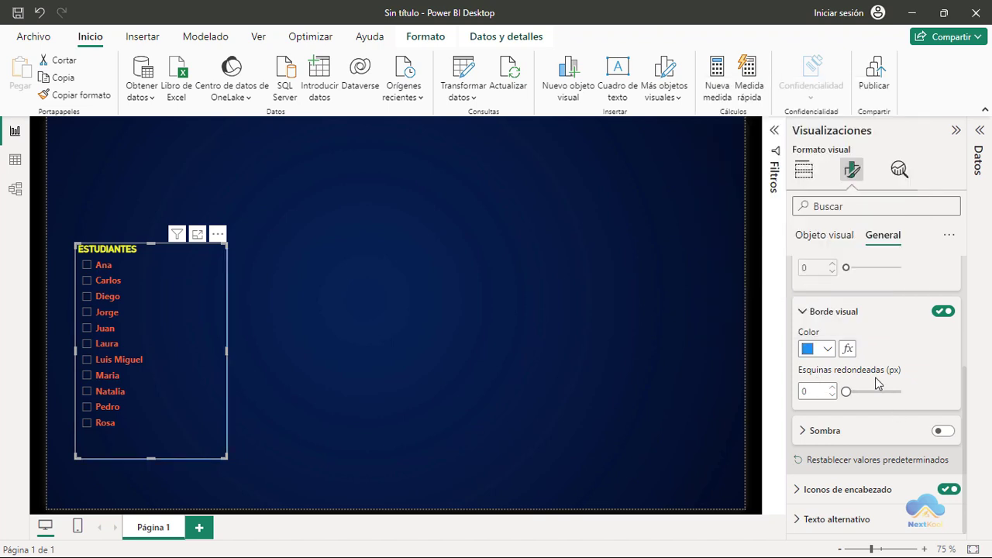
left_click_drag(845, 393, 874, 393)
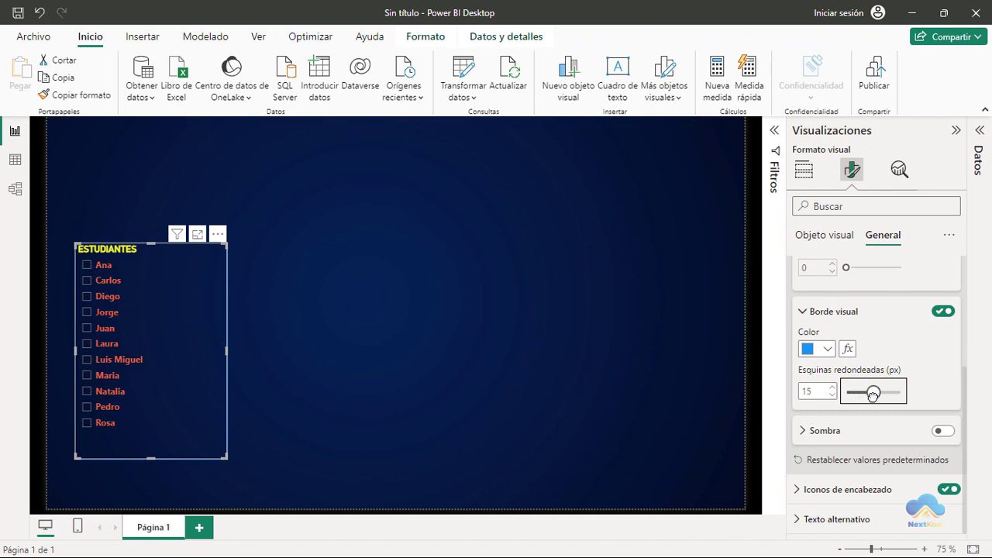
left_click(324, 332)
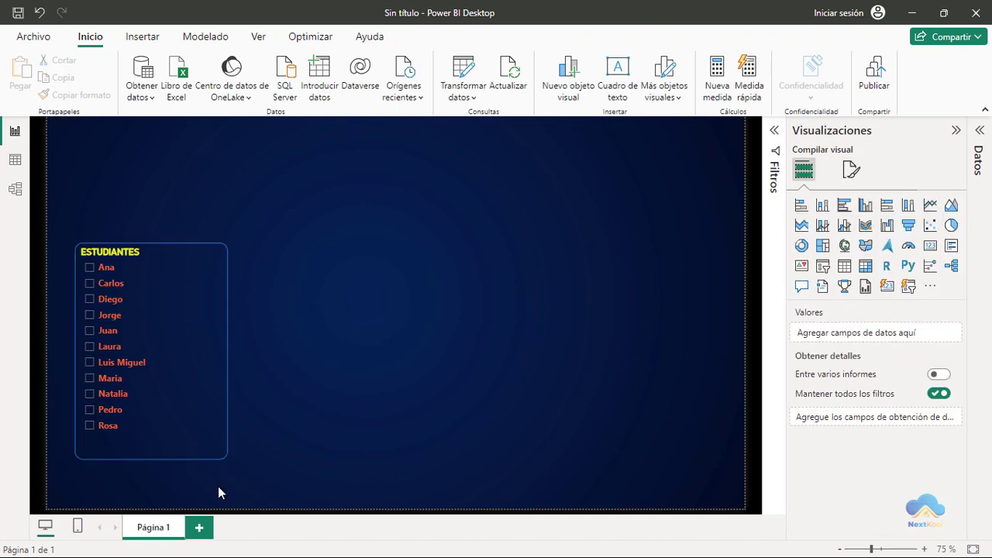
Step: Set the ESTUDIANTES slicer title to Centro alignment and toggle its bold weight
left_click(140, 458)
left_click(851, 169)
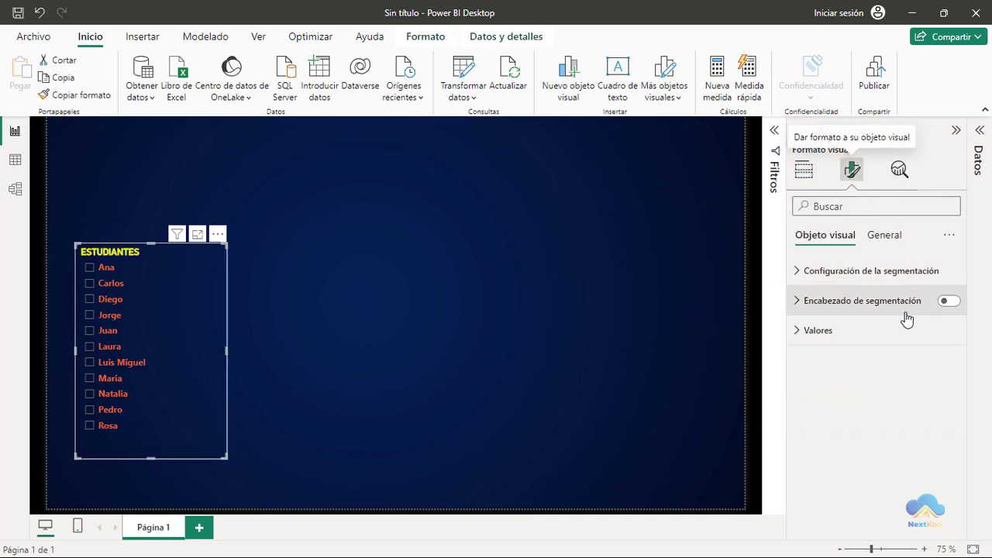
left_click(887, 236)
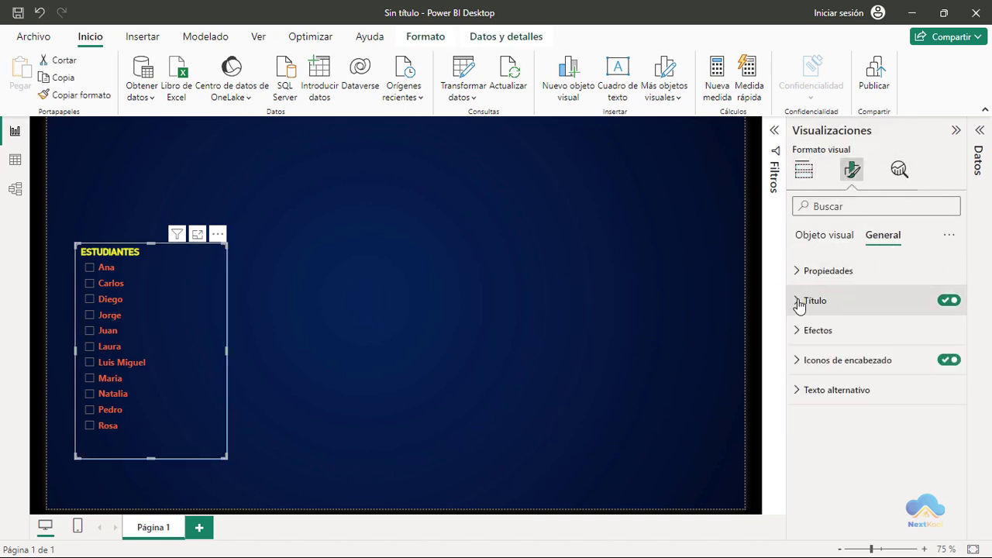
left_click(868, 300)
scroll(883, 418, "down", 3)
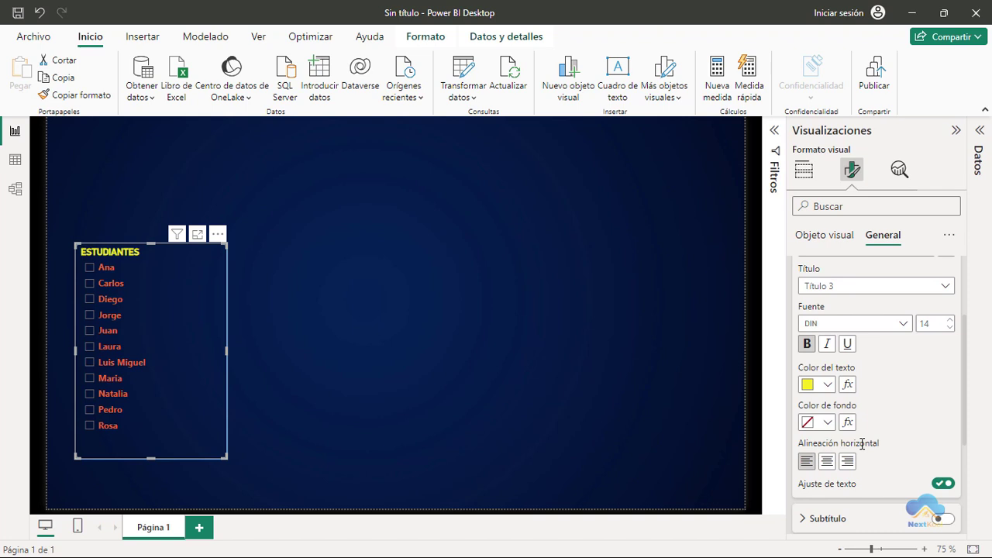
left_click(826, 462)
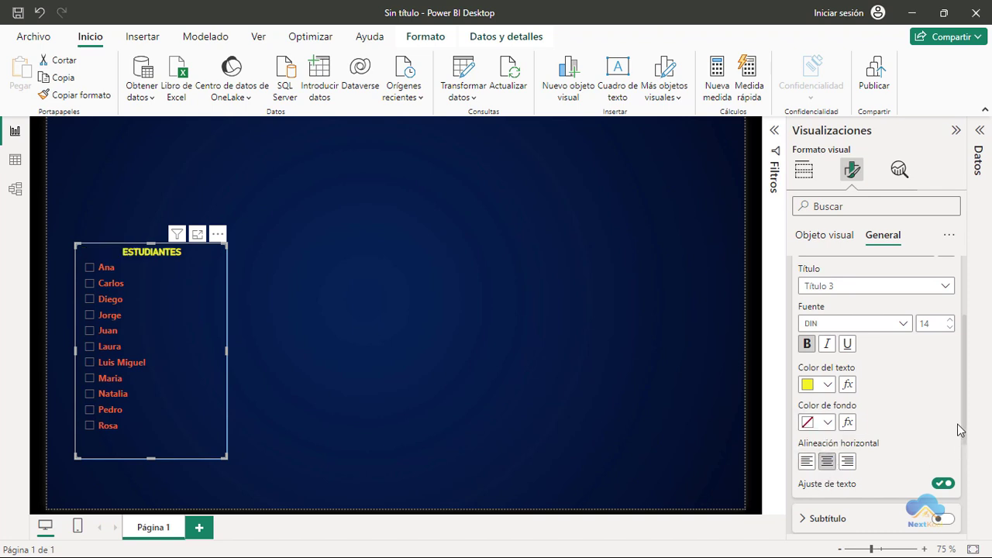
left_click(807, 346)
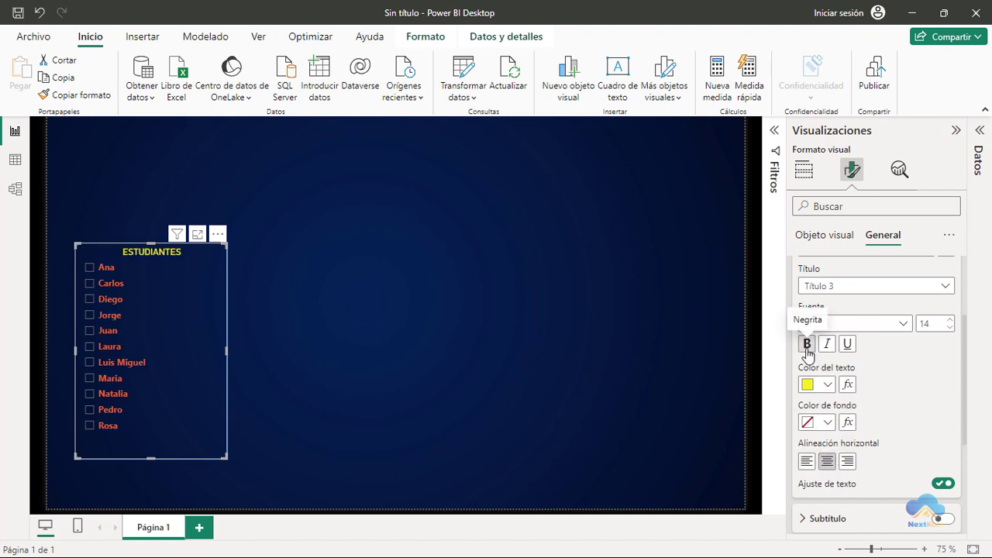
scroll(910, 408, "down", 3)
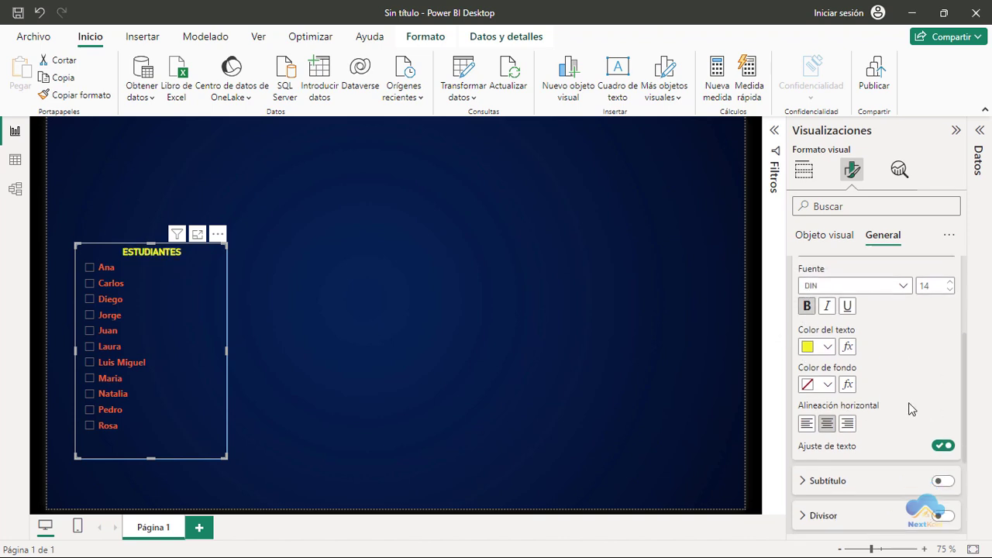
scroll(863, 426, "down", 1)
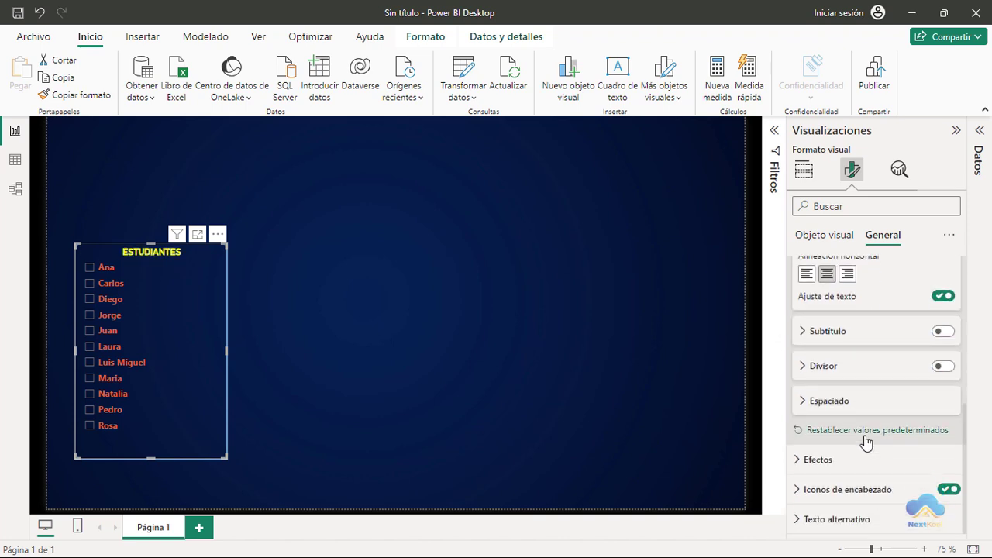
Step: Turn on Sombra for the ESTUDIANTES slicer and reopen the Datos pane listing the fields
left_click(817, 461)
scroll(864, 427, "down", 1)
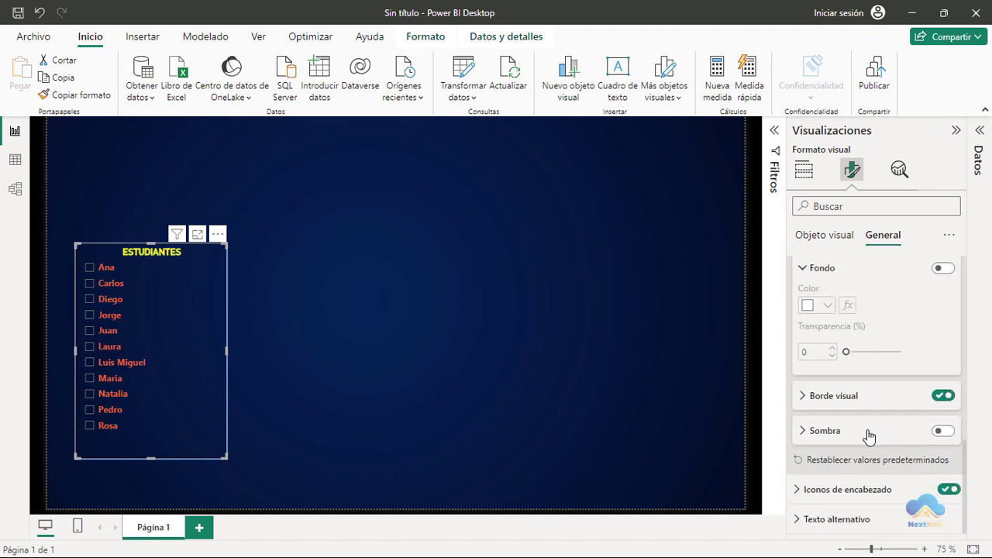
left_click(942, 431)
left_click(819, 435)
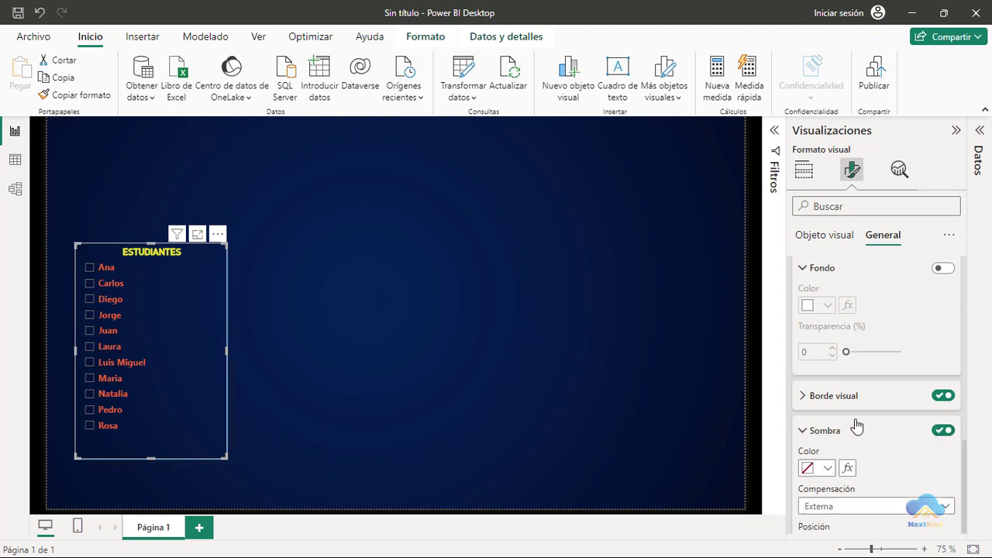
scroll(891, 415, "down", 2)
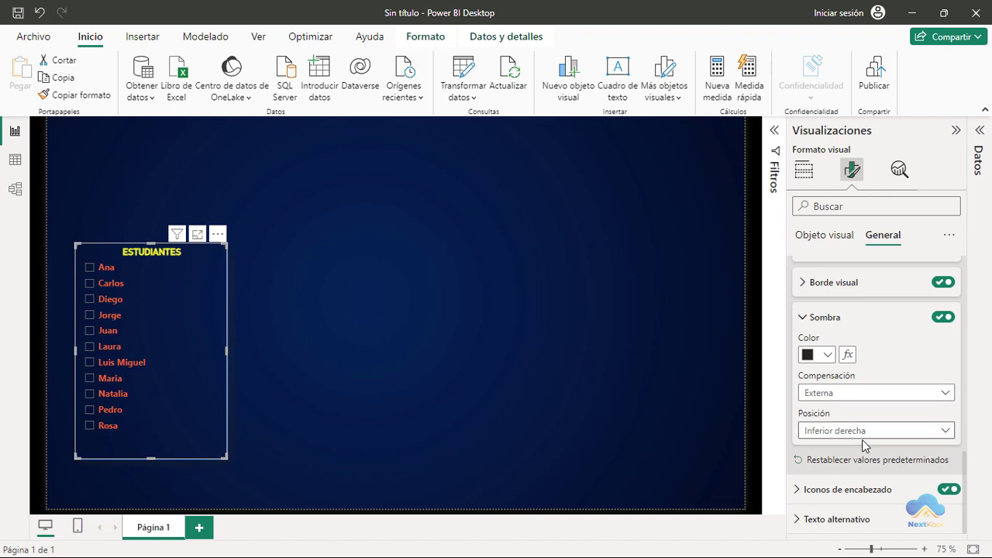
left_click(330, 470)
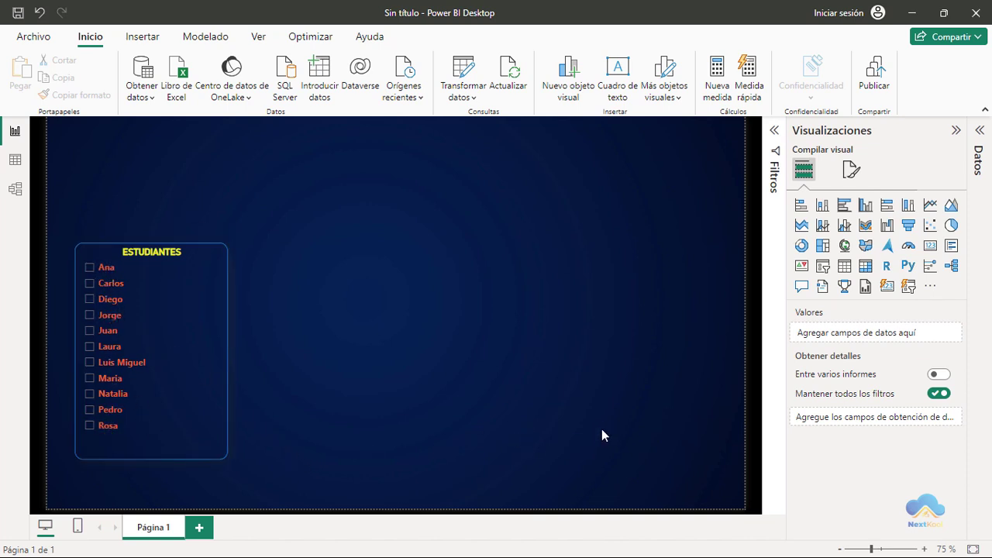
left_click(978, 314)
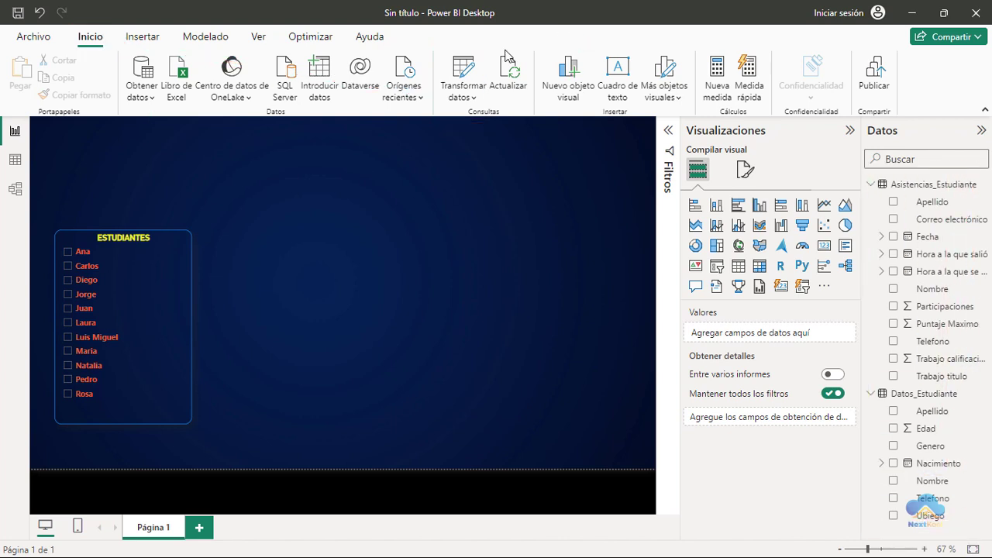
Step: Open Power Query Editor on the Datos_Estudiante query via Transformar datos
left_click(459, 70)
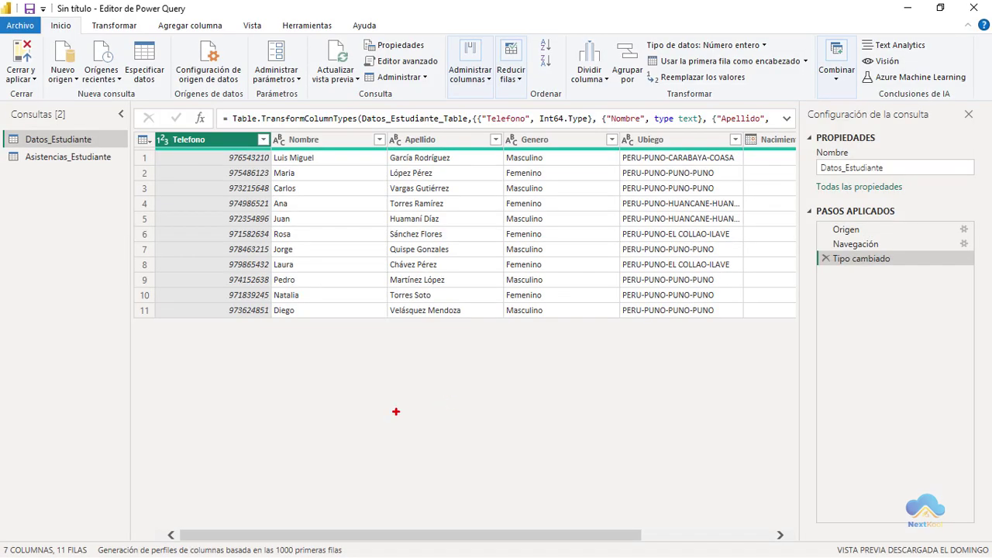
left_click_drag(146, 129, 789, 317)
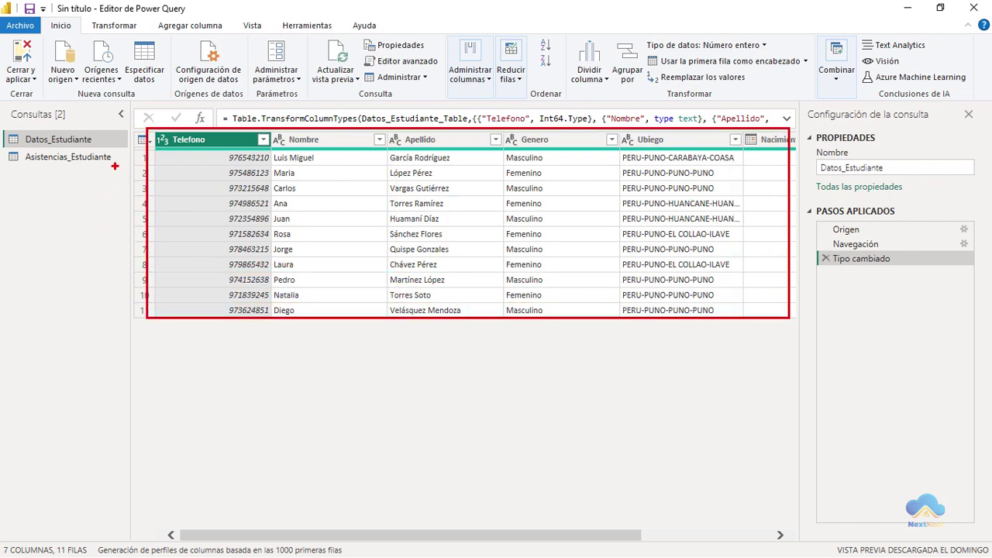
left_click_drag(159, 64, 102, 137)
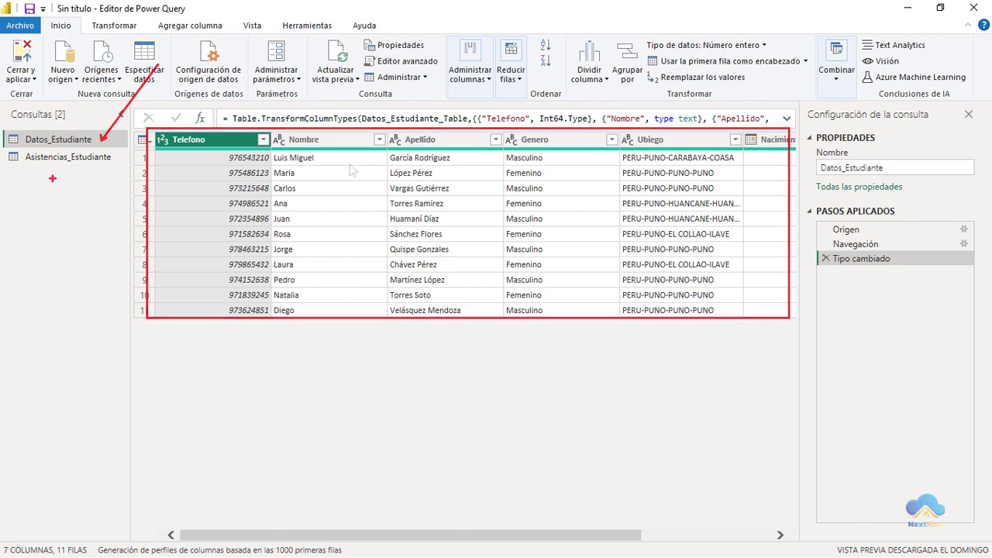
Step: Select both the Nombre and Apellido columns, ready for Transformar commands
left_click(327, 141)
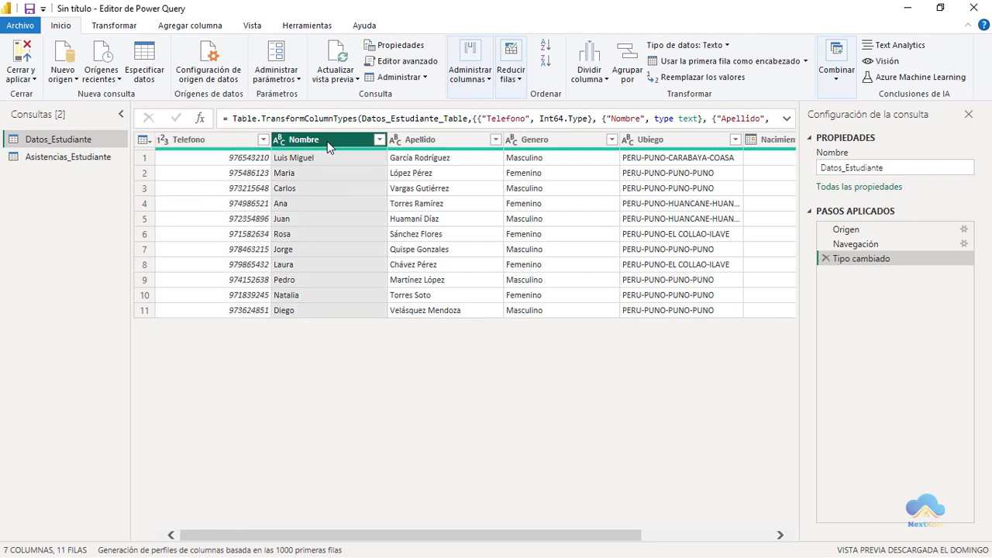
left_click(461, 146, "ctrl")
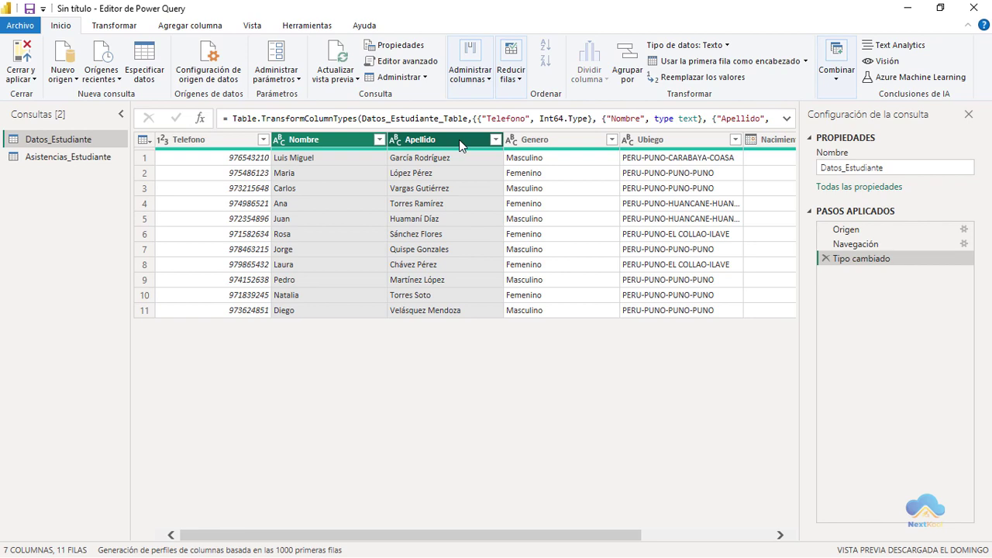
left_click(116, 26)
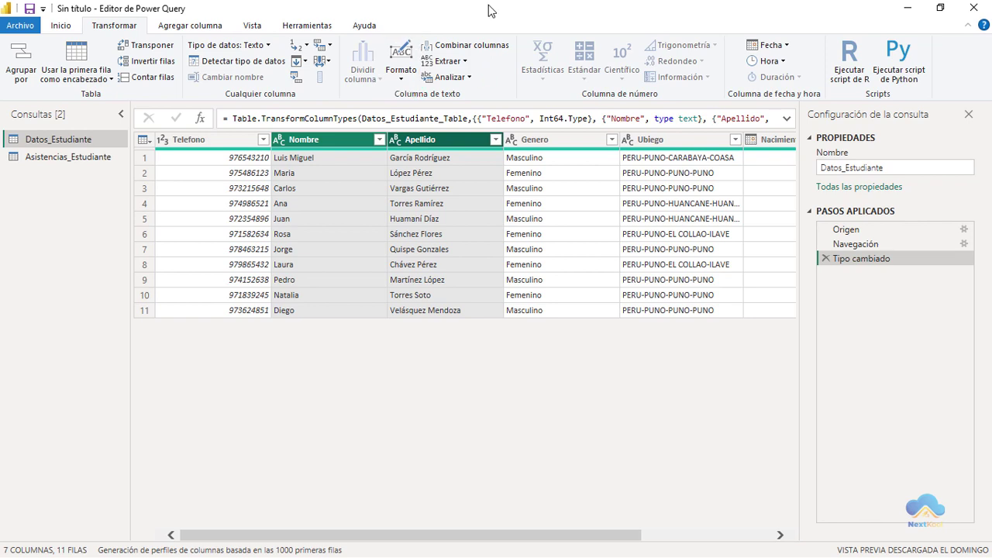
Step: Convert Nombre and Apellido to MAYÚSCULAS and apply the query changes to the report
left_click(401, 74)
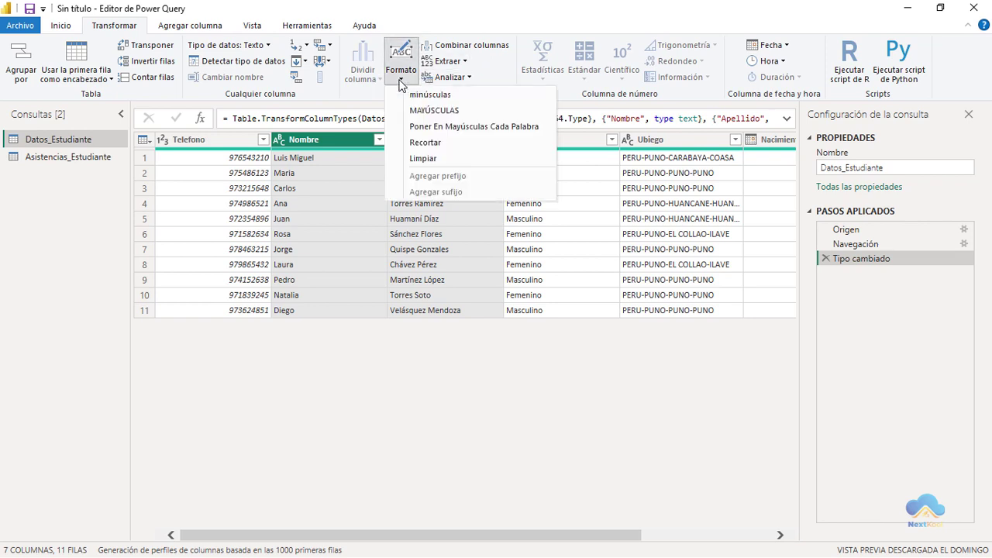
left_click(467, 112)
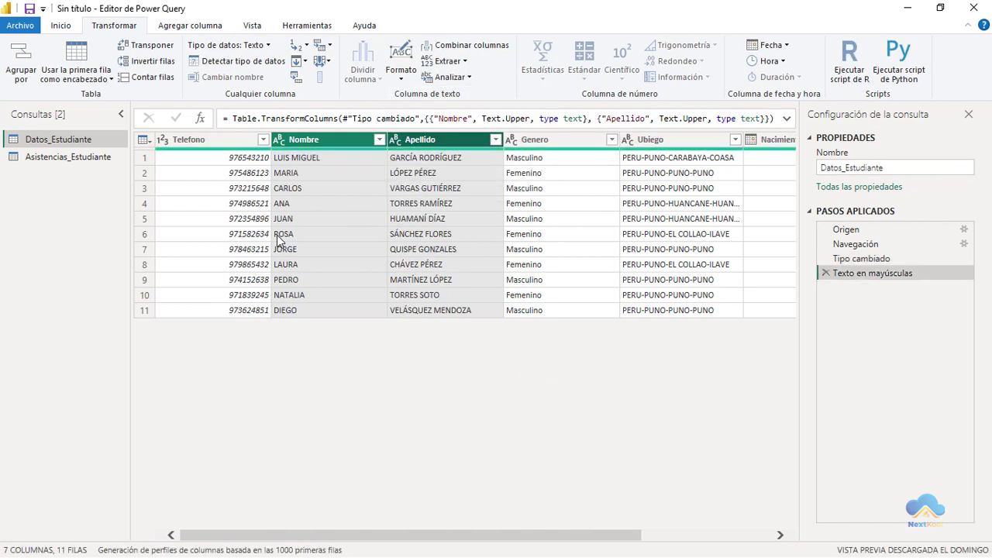
left_click(61, 28)
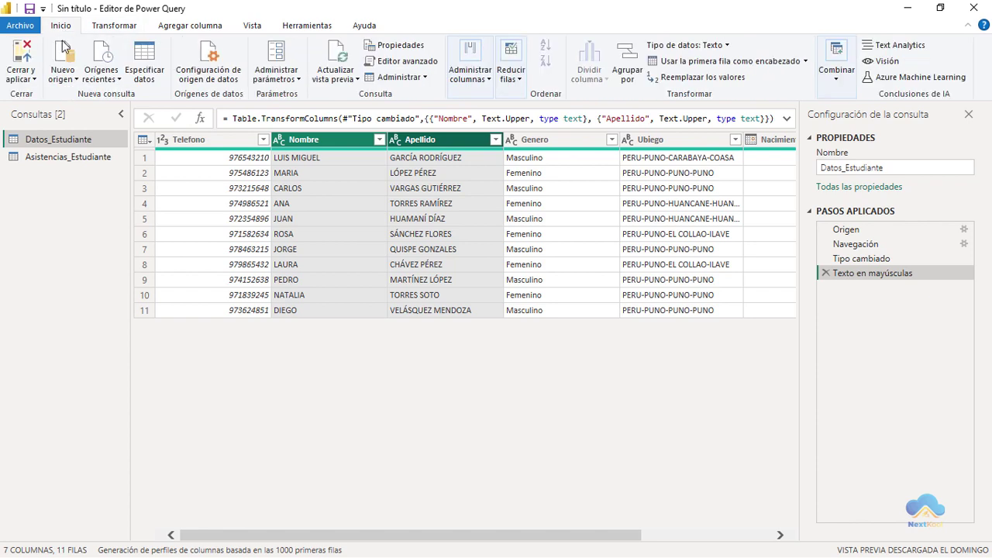
left_click(34, 79)
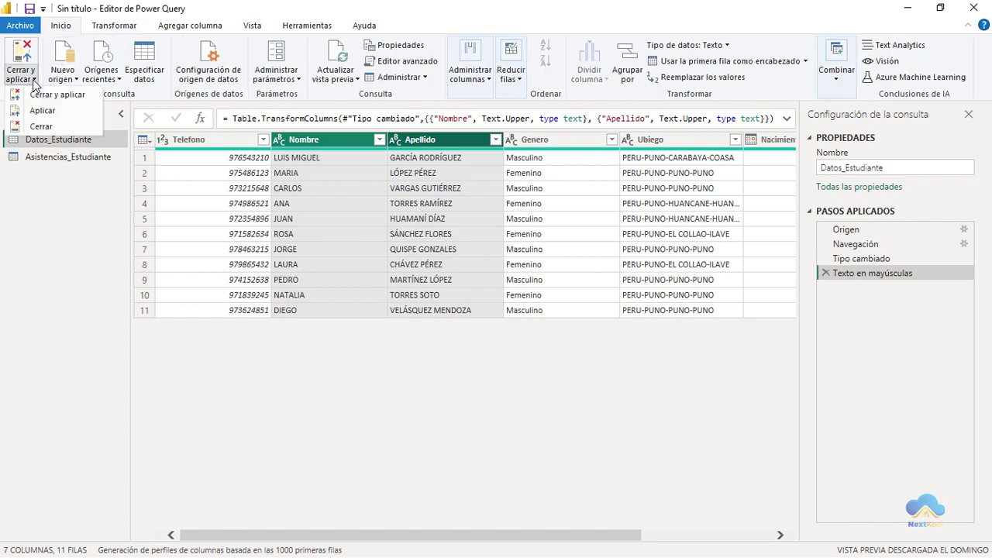
left_click(63, 115)
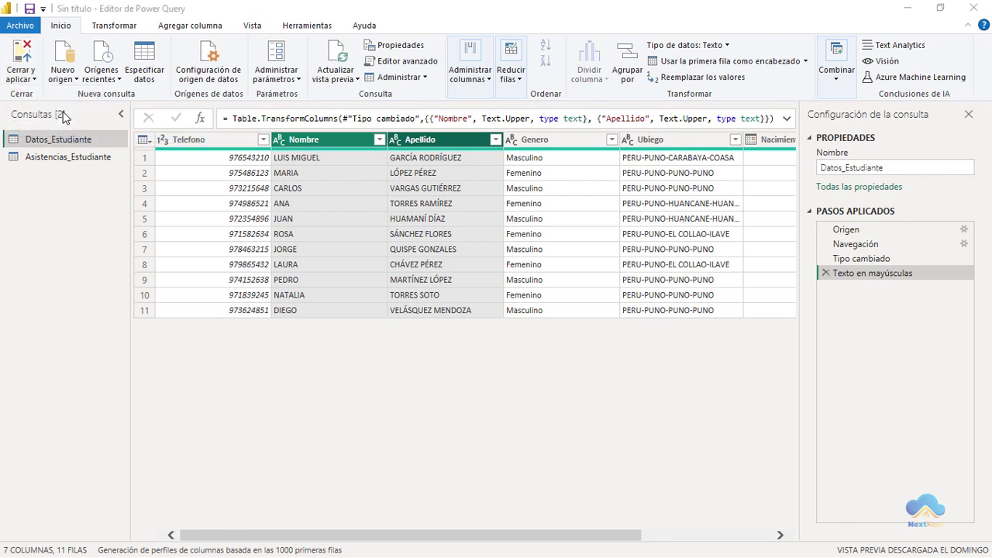
Step: Back in the report, set the ESTUDIANTES slicer's Ancho to 275 under Tamaño
left_click(907, 8)
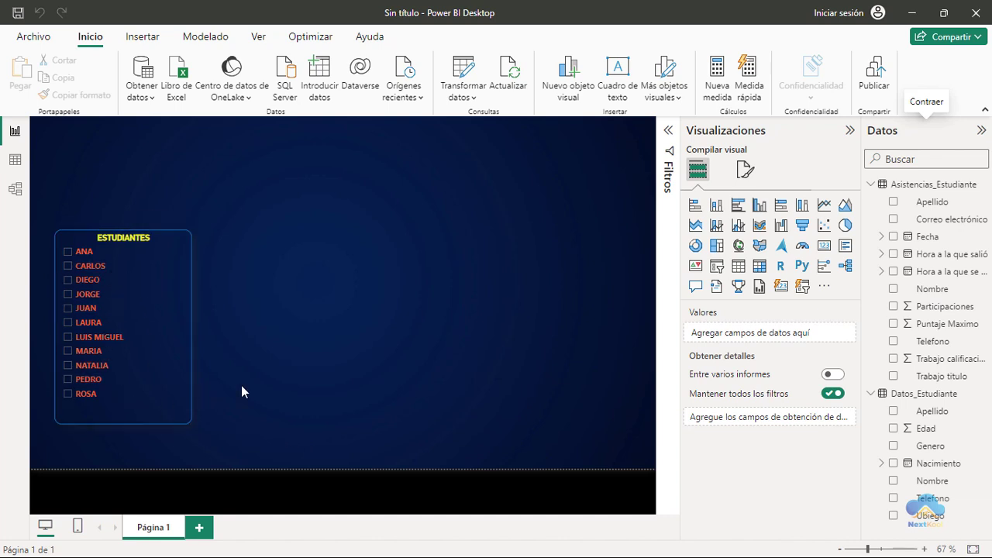
left_click(185, 425)
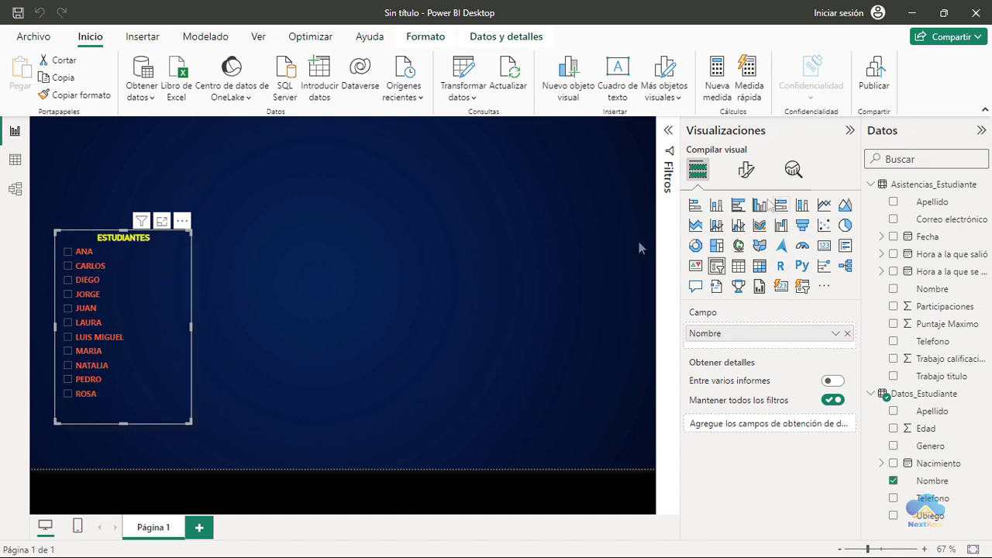
left_click(740, 177)
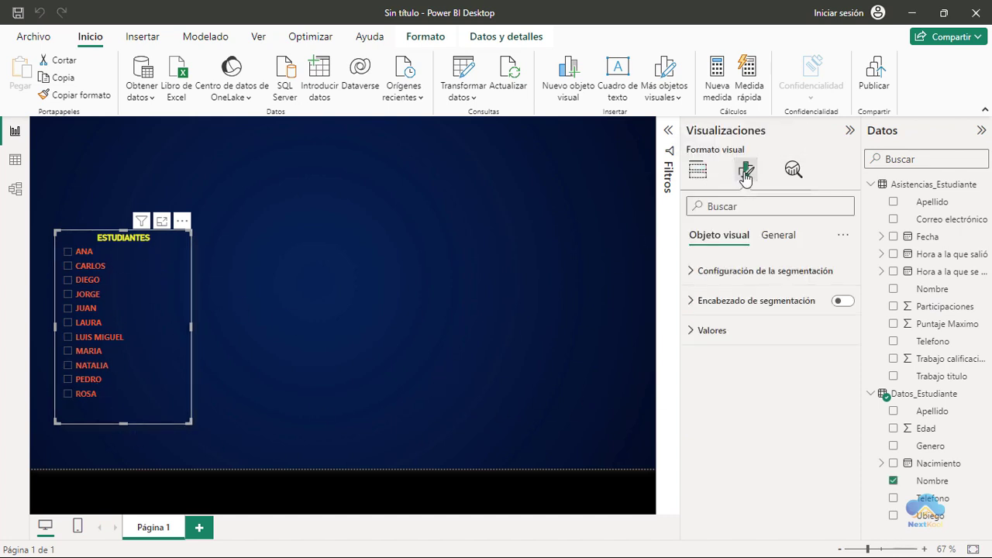
left_click(777, 236)
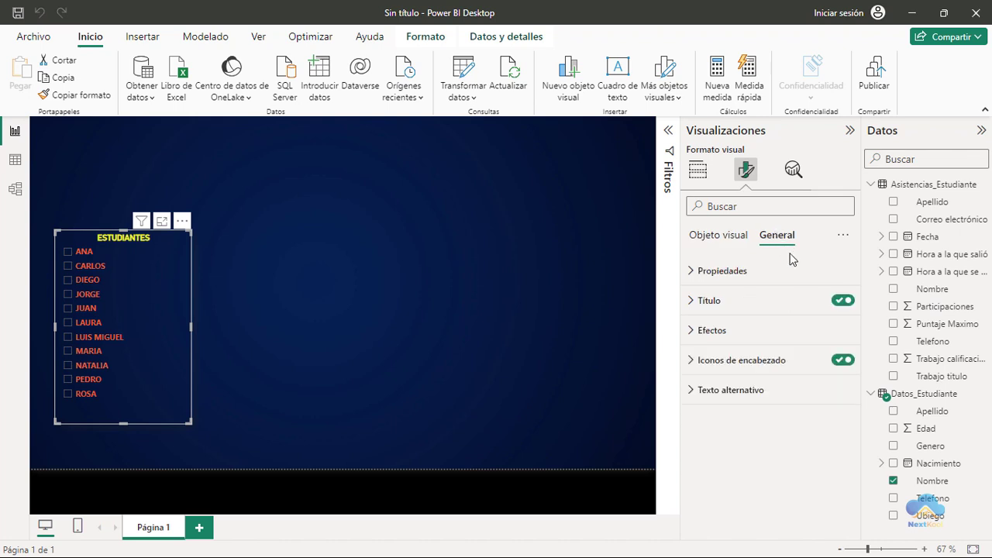
left_click(699, 271)
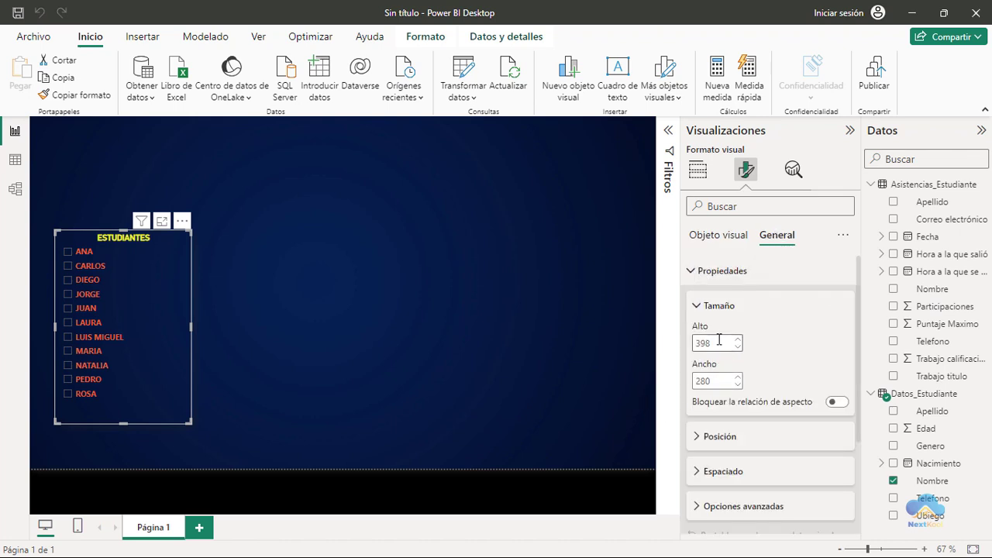
double_click(718, 383)
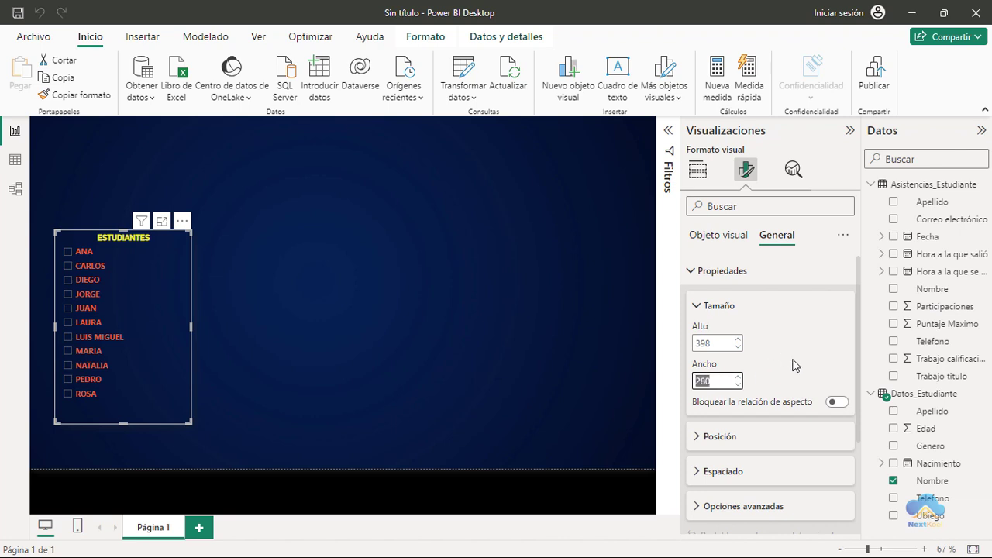
type("275")
key("Return")
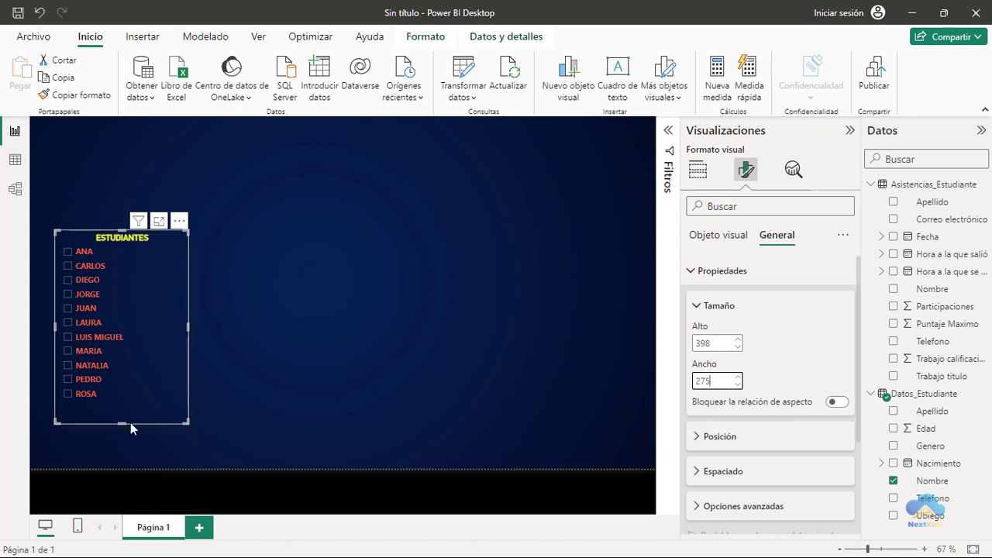
Step: Shorten the slicer to about 365 tall and move it to the page's lower left
left_click_drag(122, 422, 99, 413)
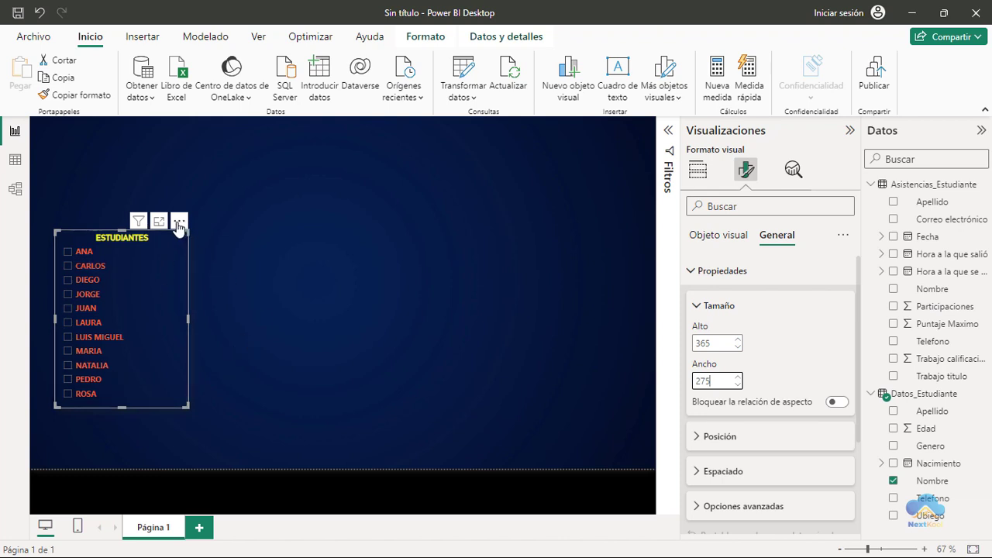
left_click_drag(176, 229, 160, 279)
left_click(280, 353)
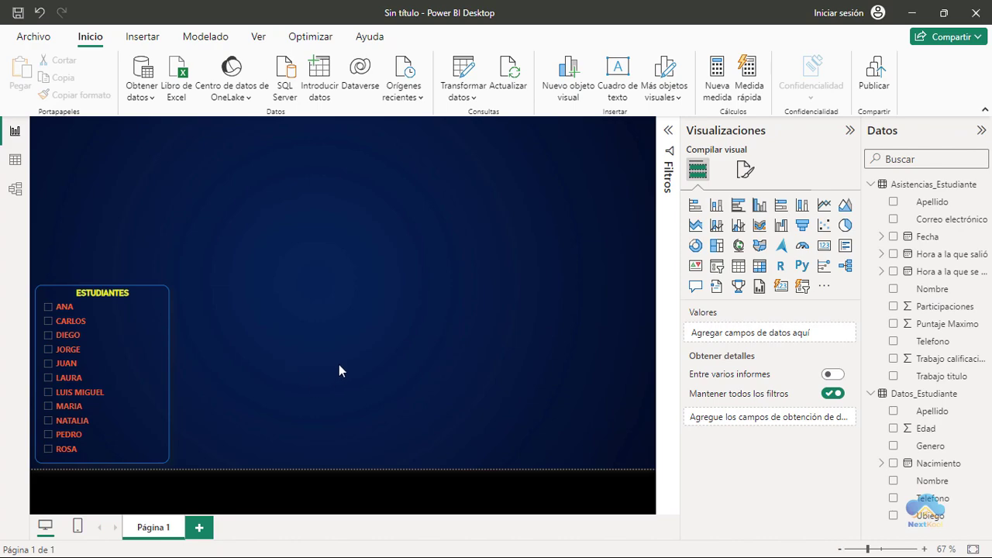